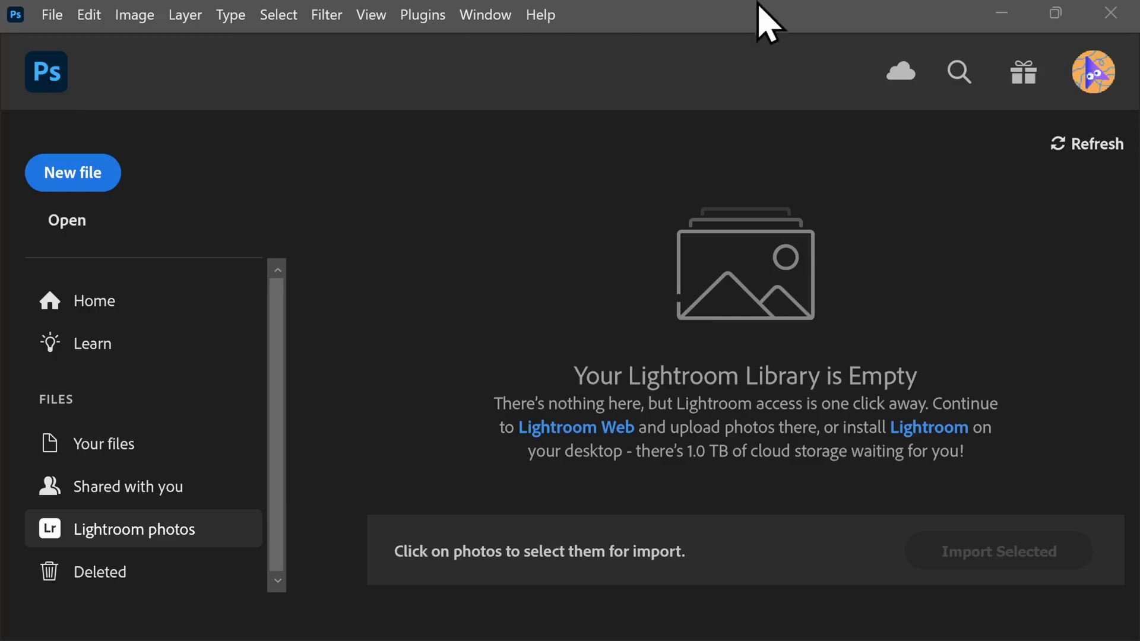
- Minimize Photoshop and scroll down the product web page
left_click(1001, 13)
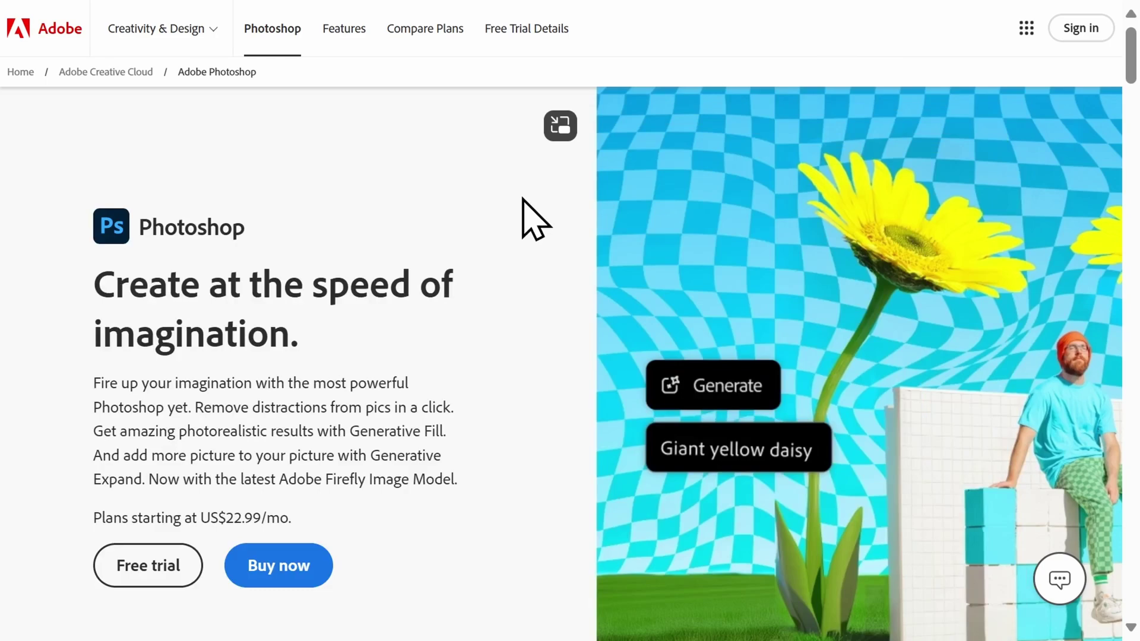
scroll(522, 198, "down", 4)
scroll(522, 200, "down", 2)
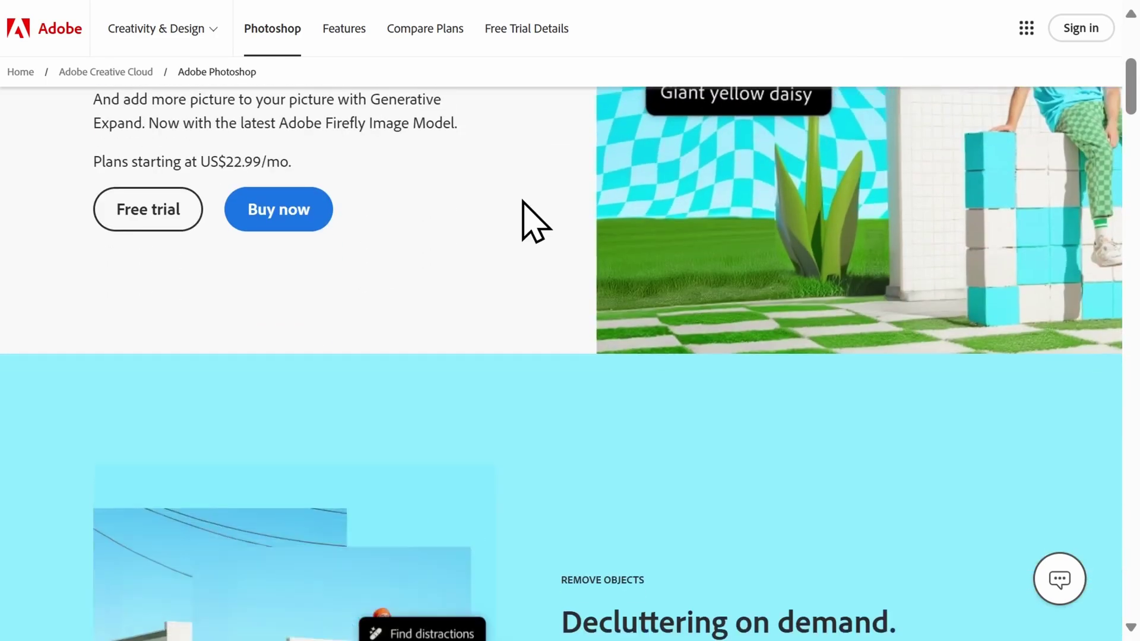
scroll(522, 205, "down", 8)
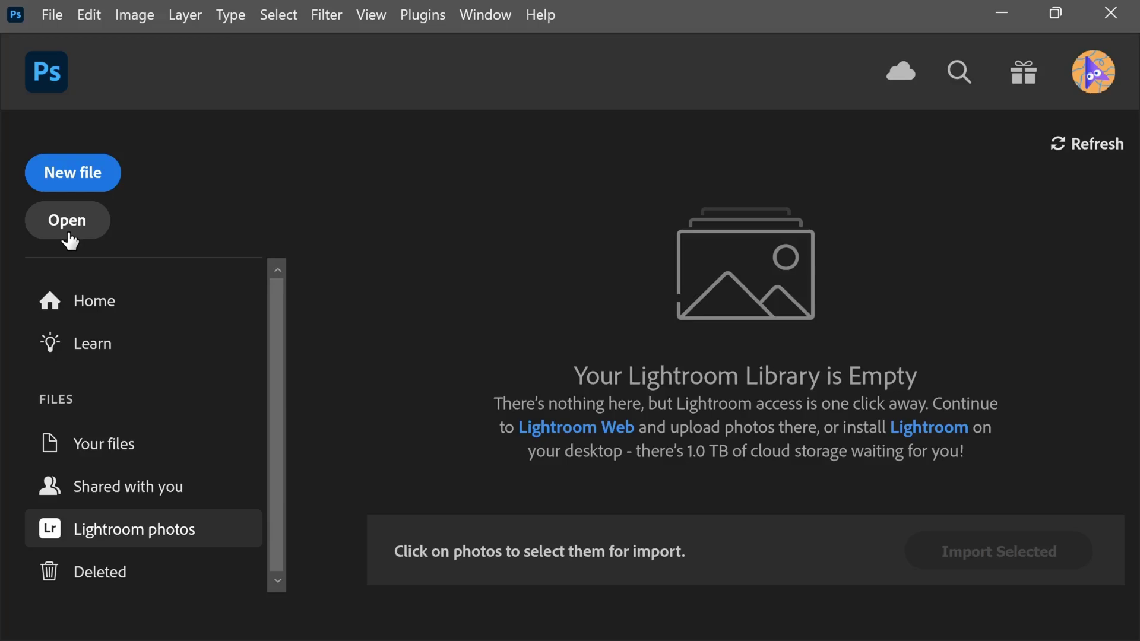
- Open C1.JPG from the Photoshop folder on the desktop
left_click(68, 233)
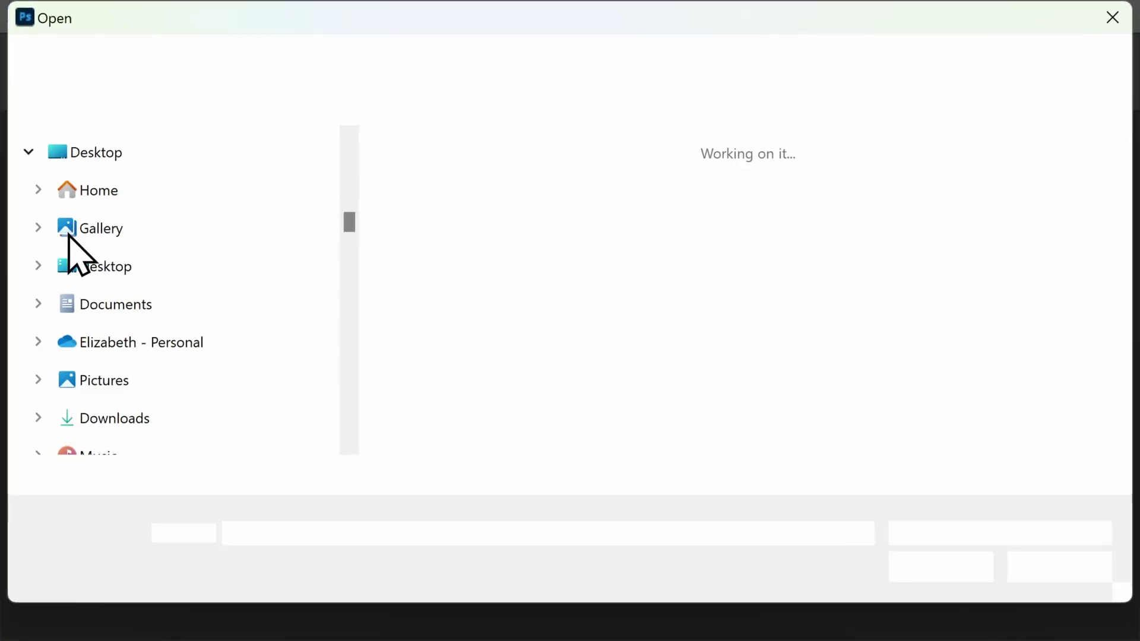
left_click(469, 205)
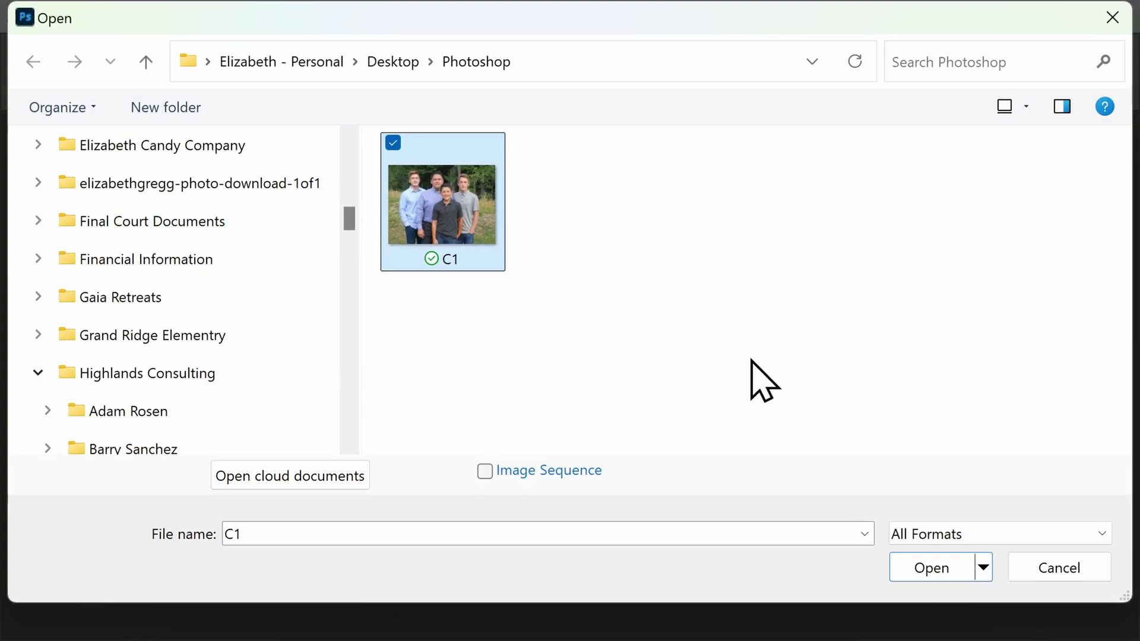
left_click(957, 572)
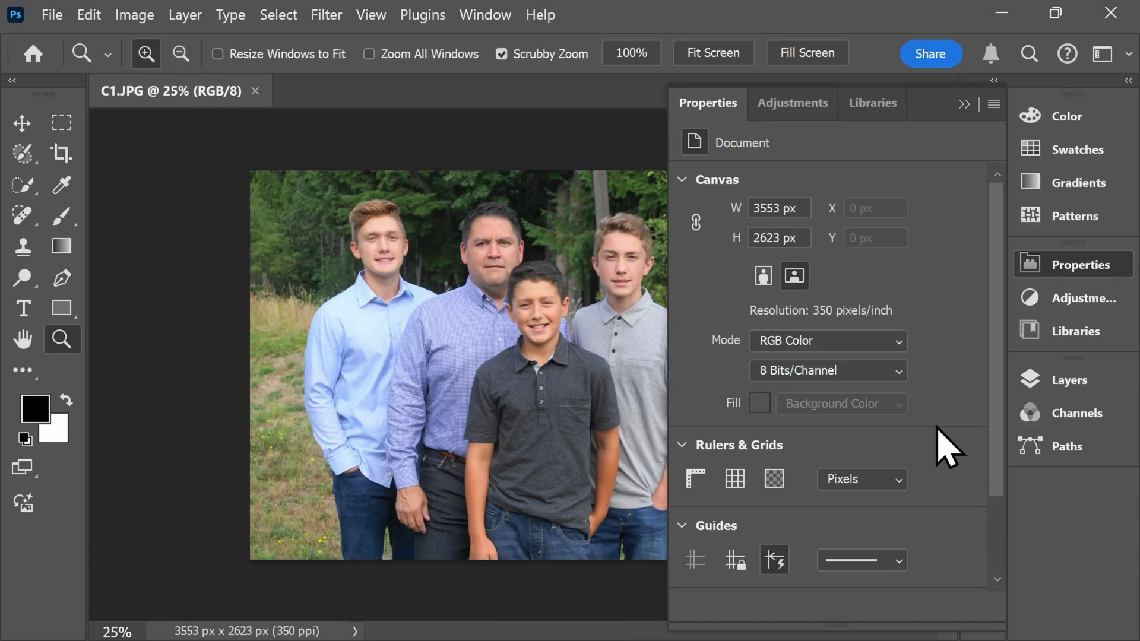
- Unlock the Background layer and apply Remove Background from Properties' Quick Actions
left_click(1100, 387)
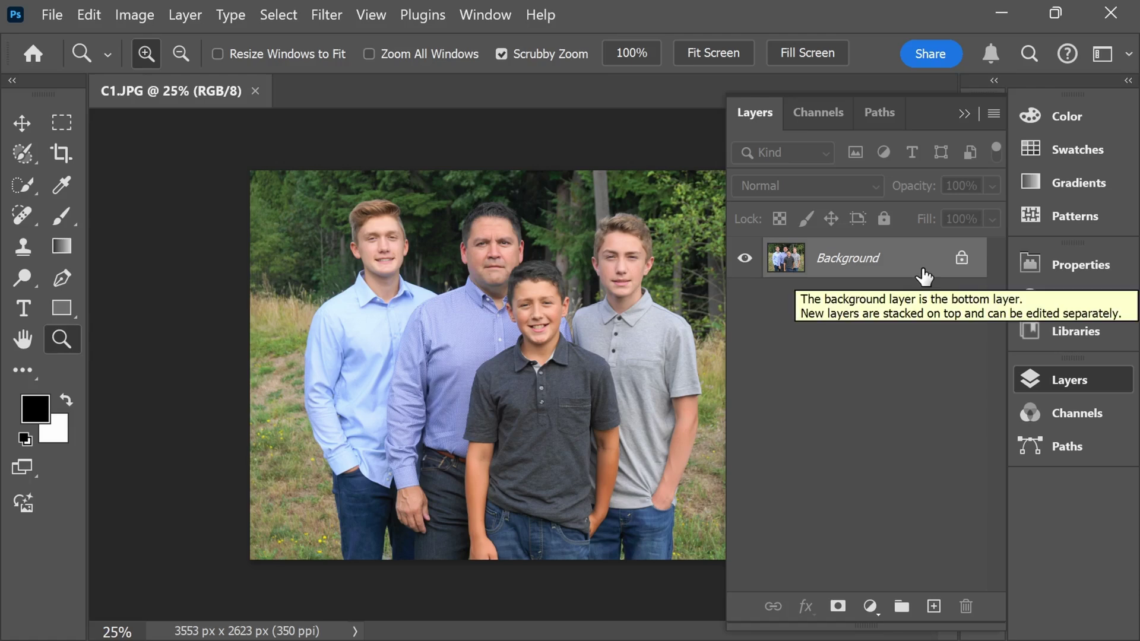
left_click(962, 259)
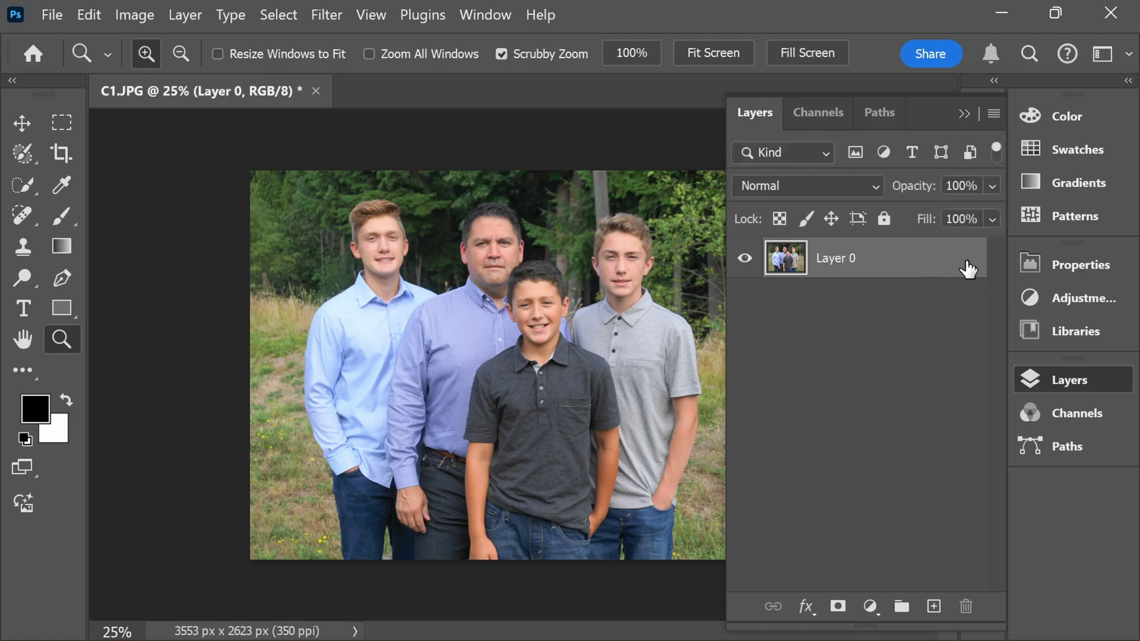
left_click(1063, 273)
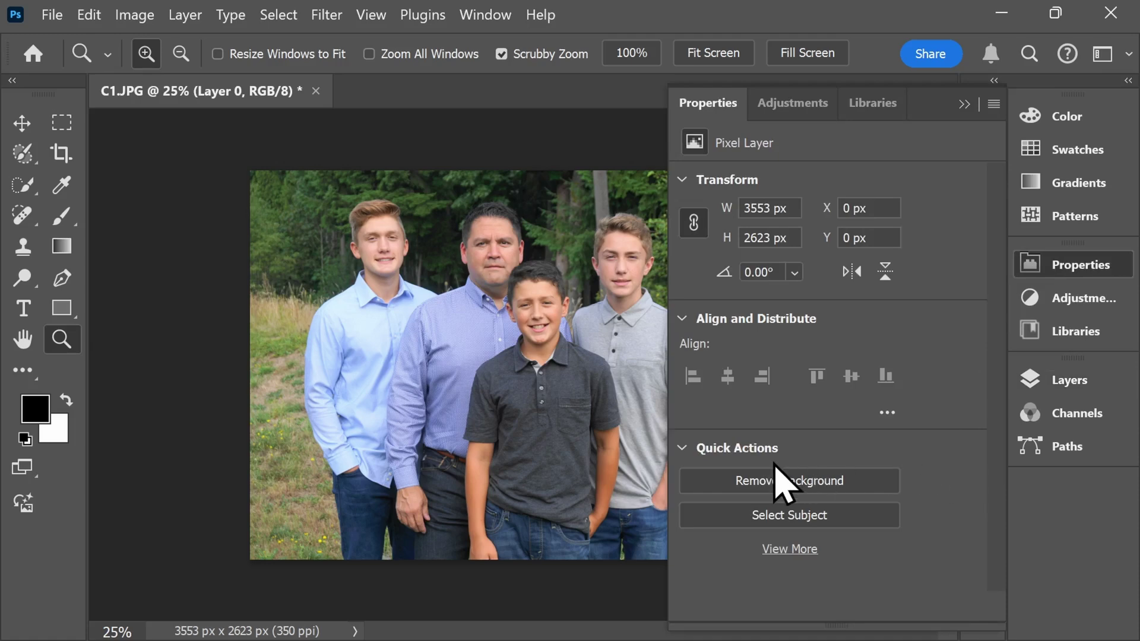
left_click(809, 484)
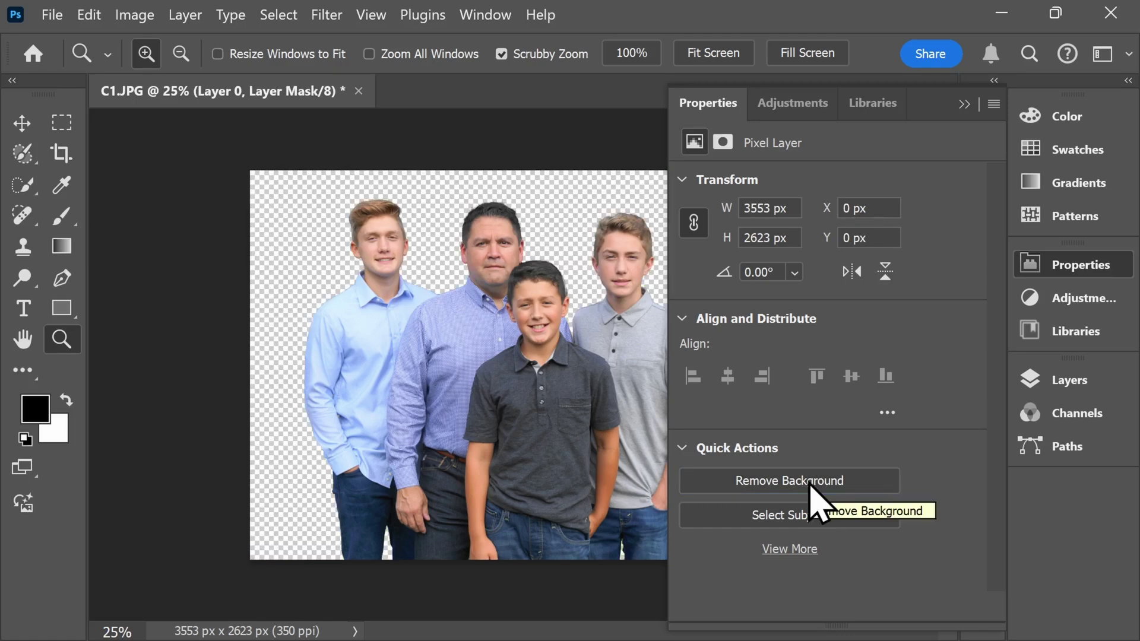
- Collapse Properties, zoom in on the cut-out family, and browse then collapse the Adjustments panel
left_click(964, 105)
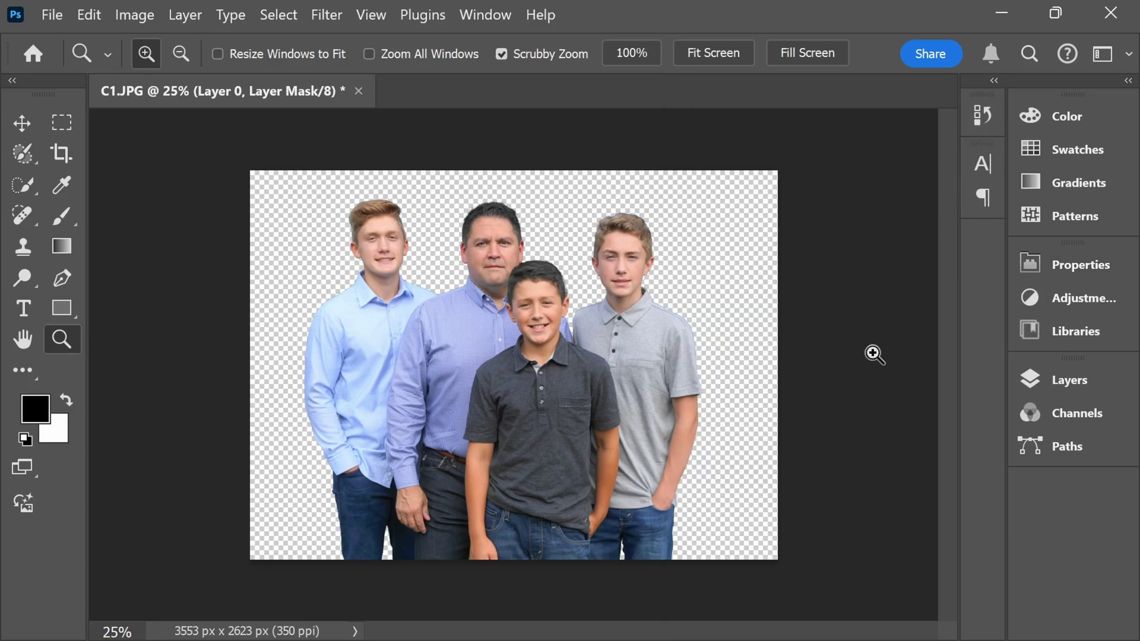
left_click_drag(872, 353, 884, 340)
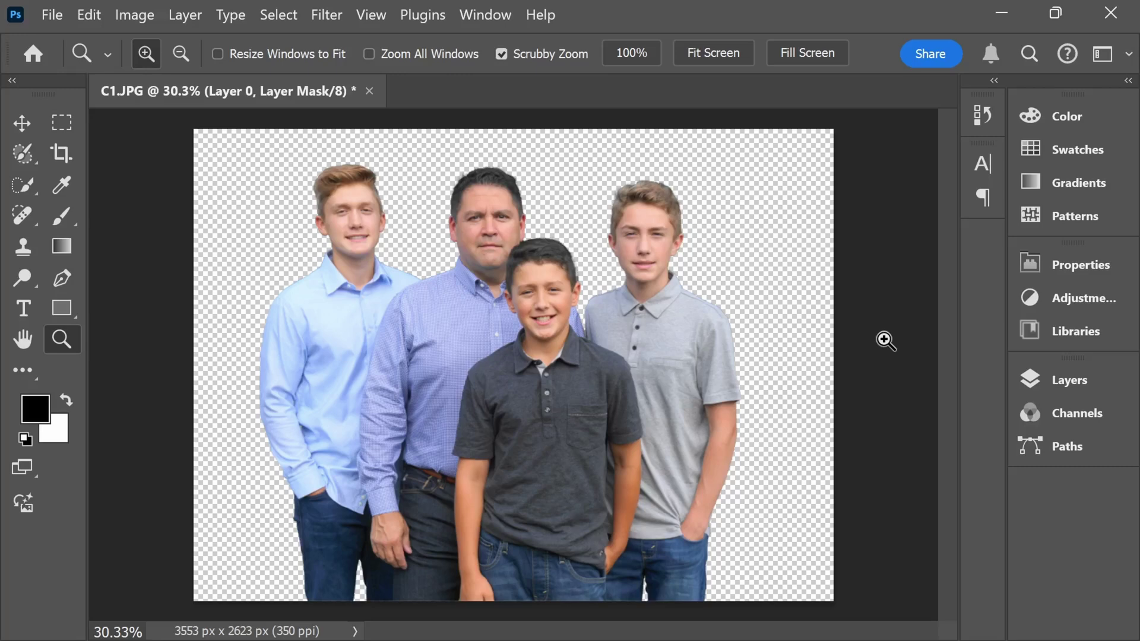
left_click(1080, 304)
scroll(1002, 273, "down", 4)
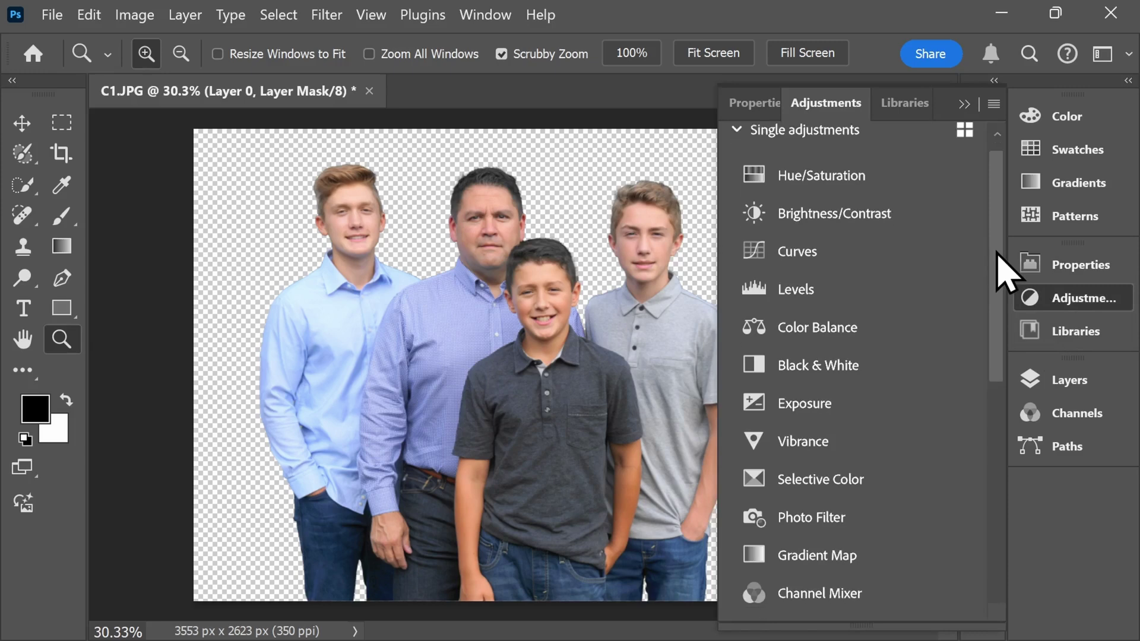
scroll(1005, 307, "down", 2)
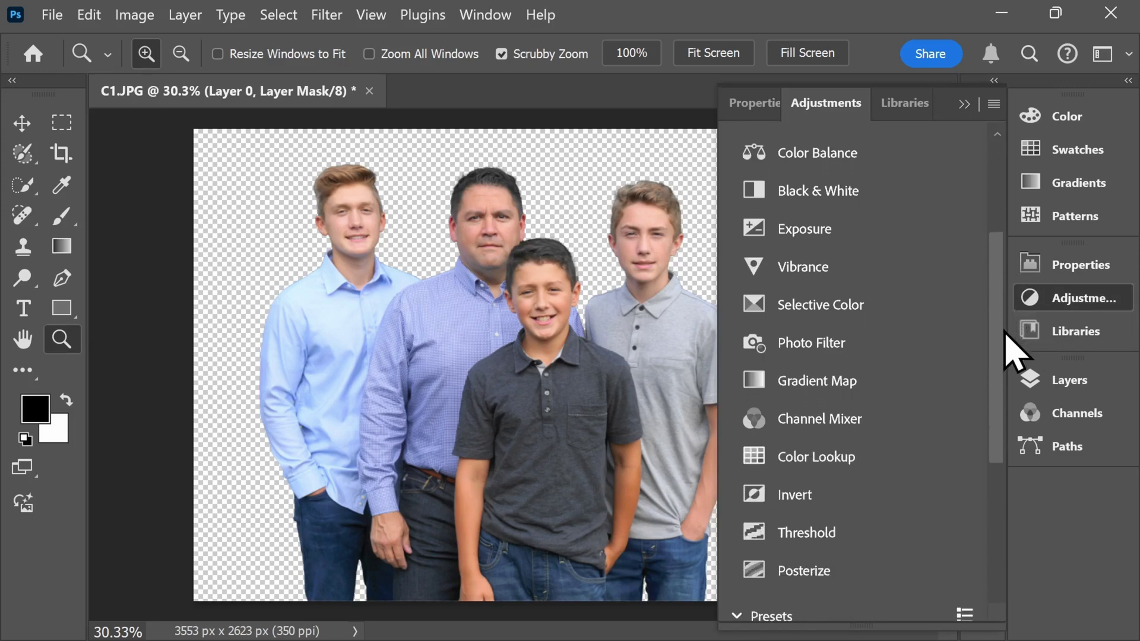
scroll(1005, 357, "down", 5)
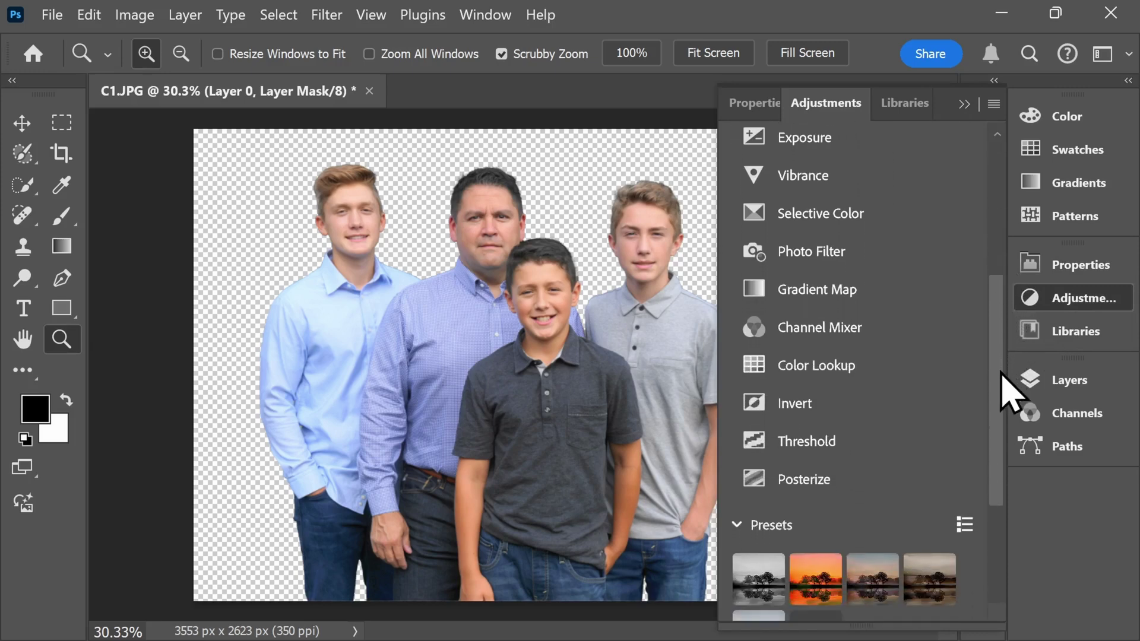
left_click_drag(1001, 409, 1002, 234)
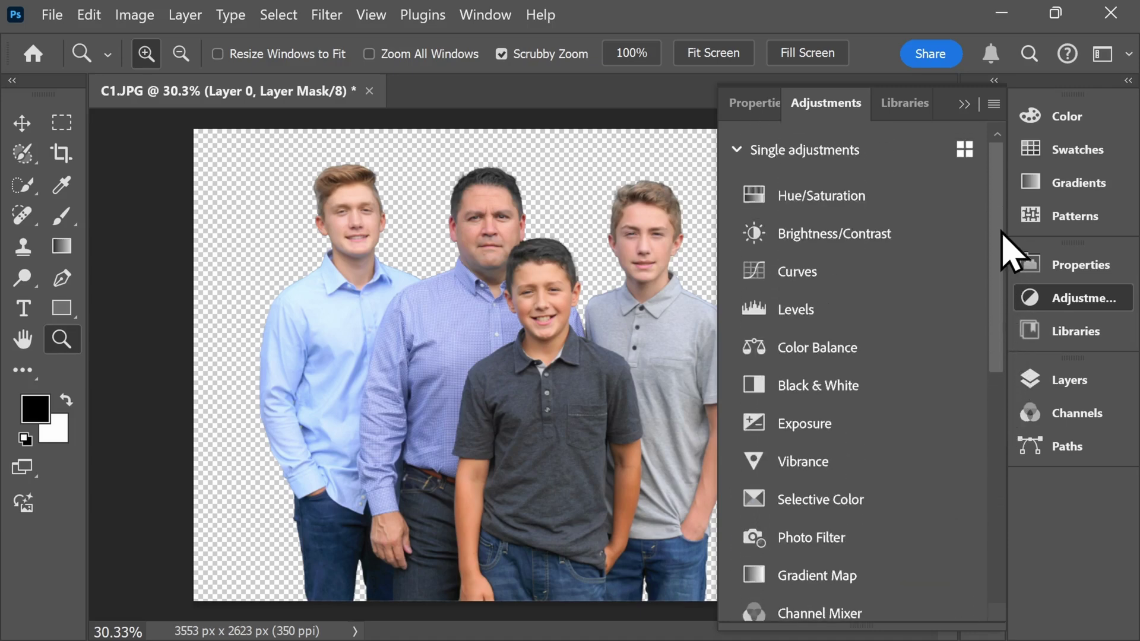
left_click(965, 105)
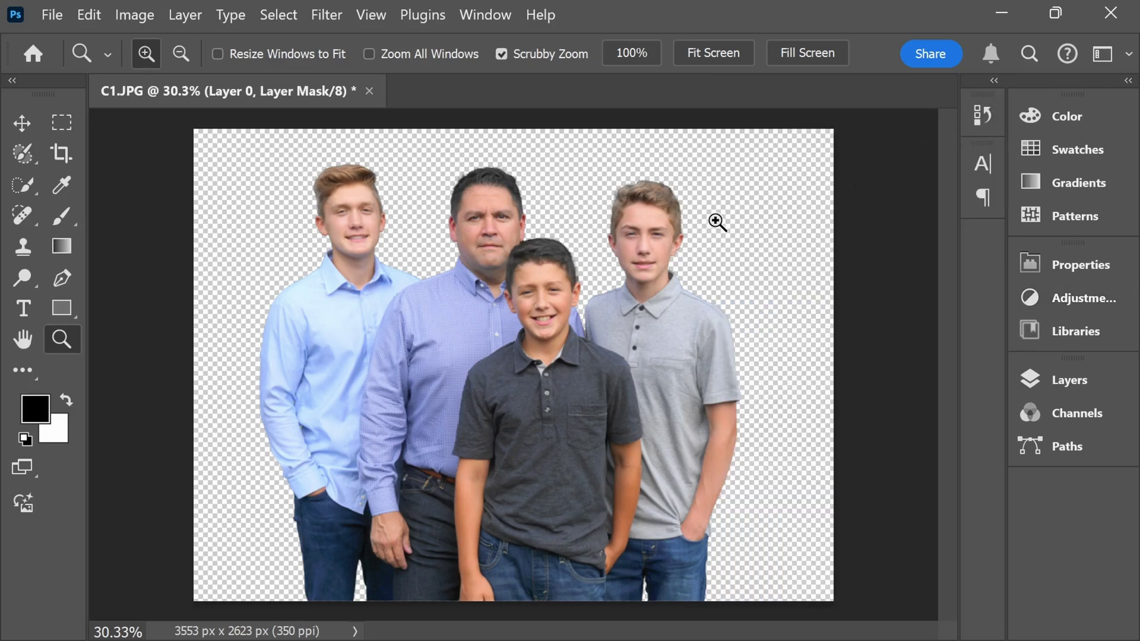
- Open Select and Mask on Layer 0's mask with Cloud (Detailed results) processing, image fit to screen
left_click(698, 227)
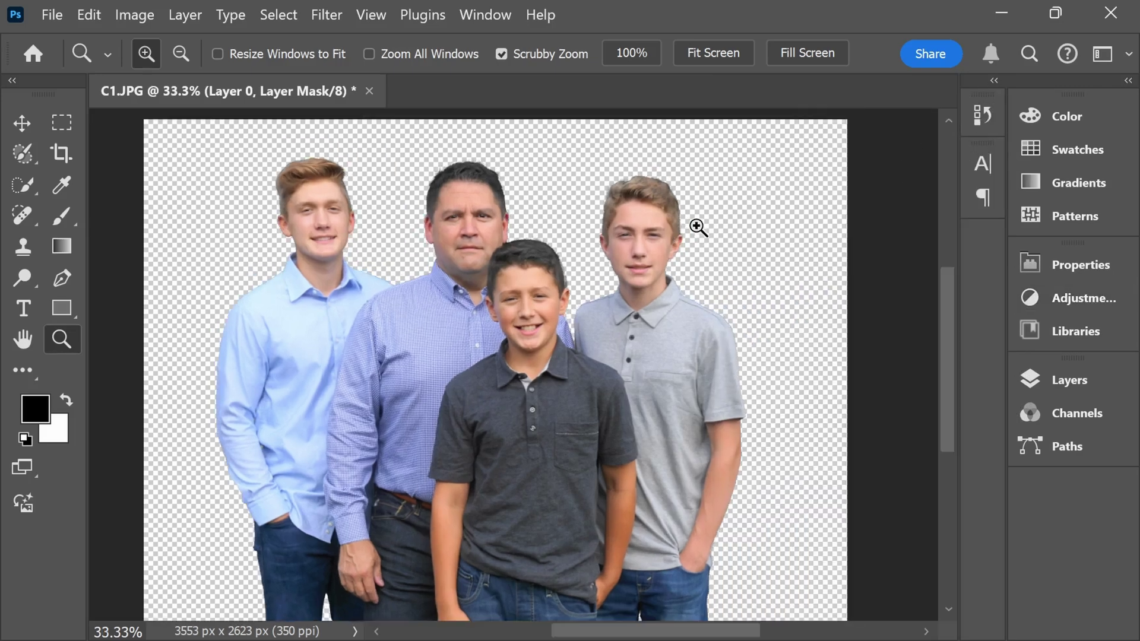
left_click(274, 17)
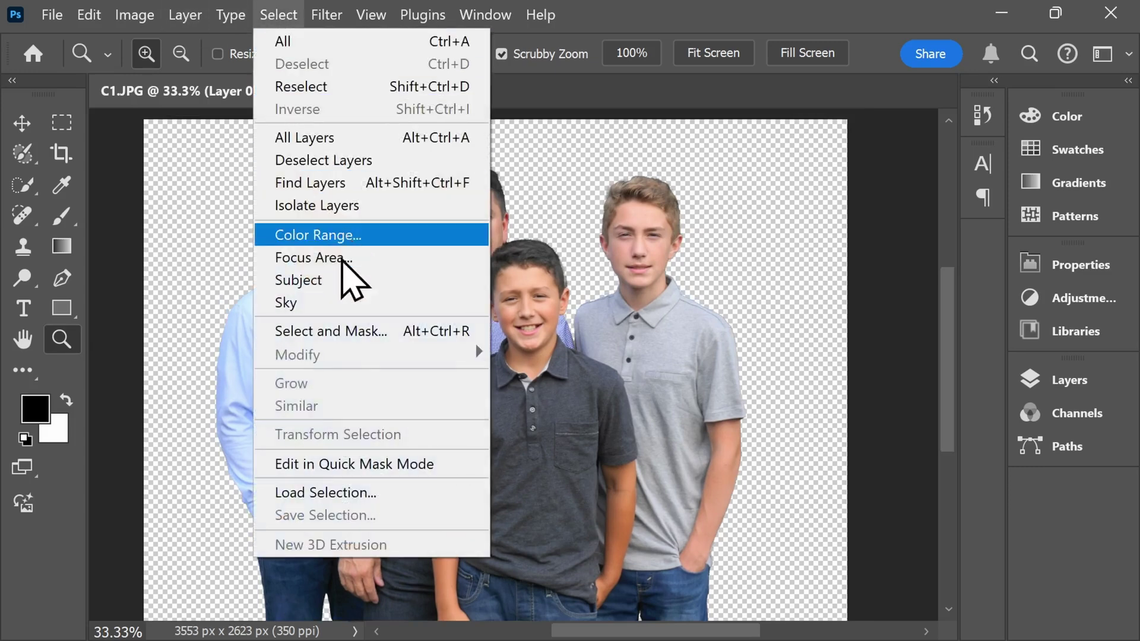
left_click(347, 331)
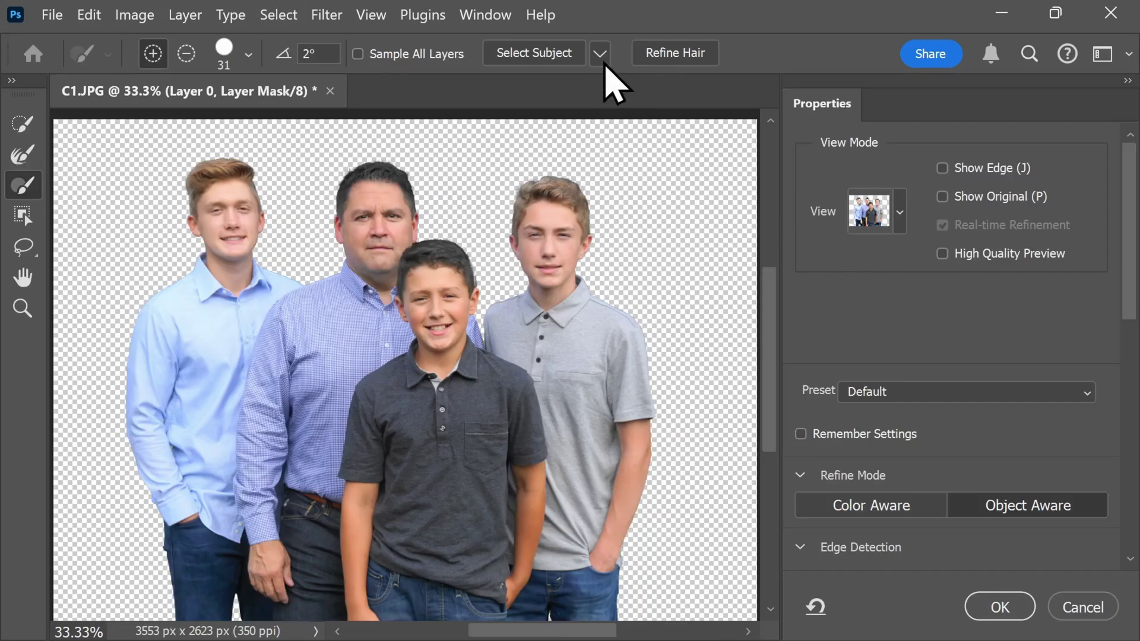
left_click(601, 56)
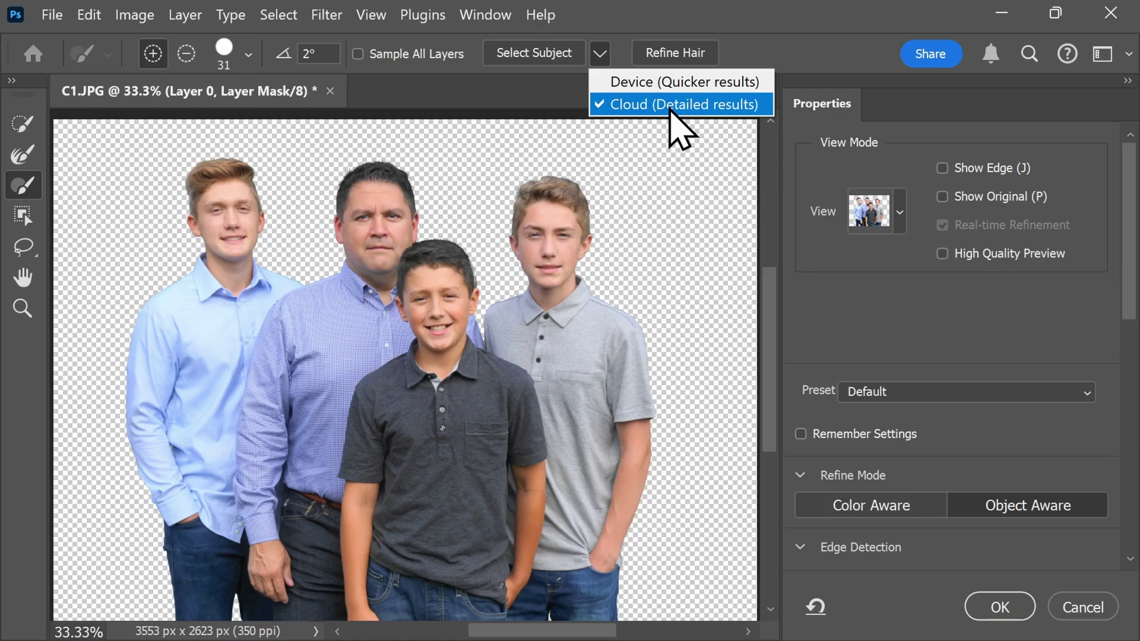
key("ctrl+0")
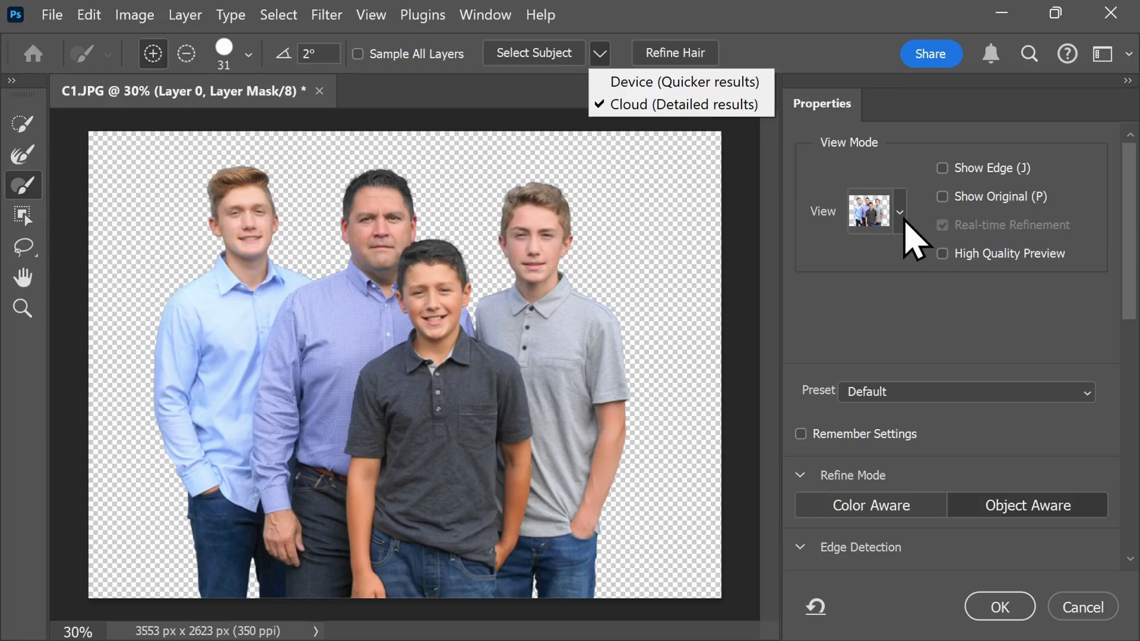
left_click(901, 215)
left_click(902, 215)
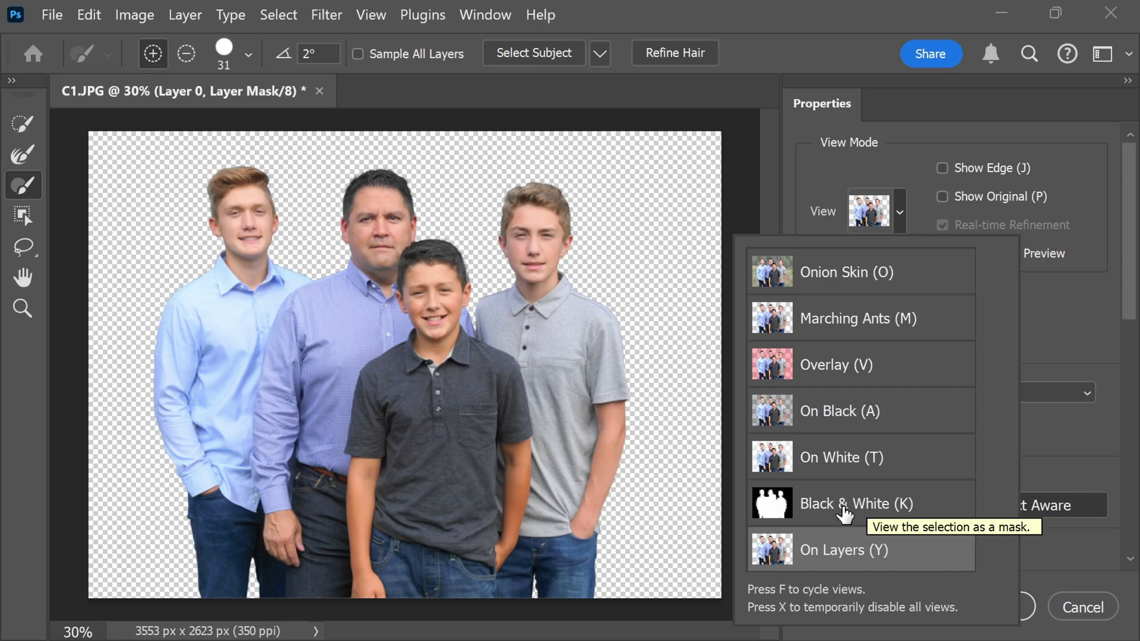
- Preview the mask in Black & White and set Global Refinements Smooth to 16
left_click(845, 514)
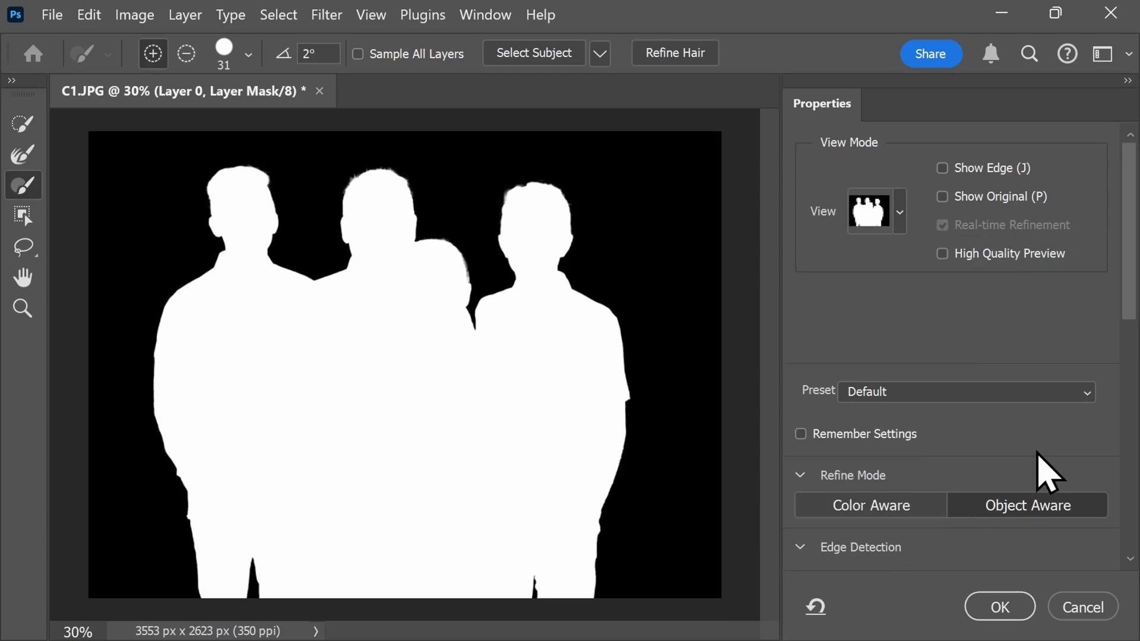
left_click_drag(1127, 273, 1128, 458)
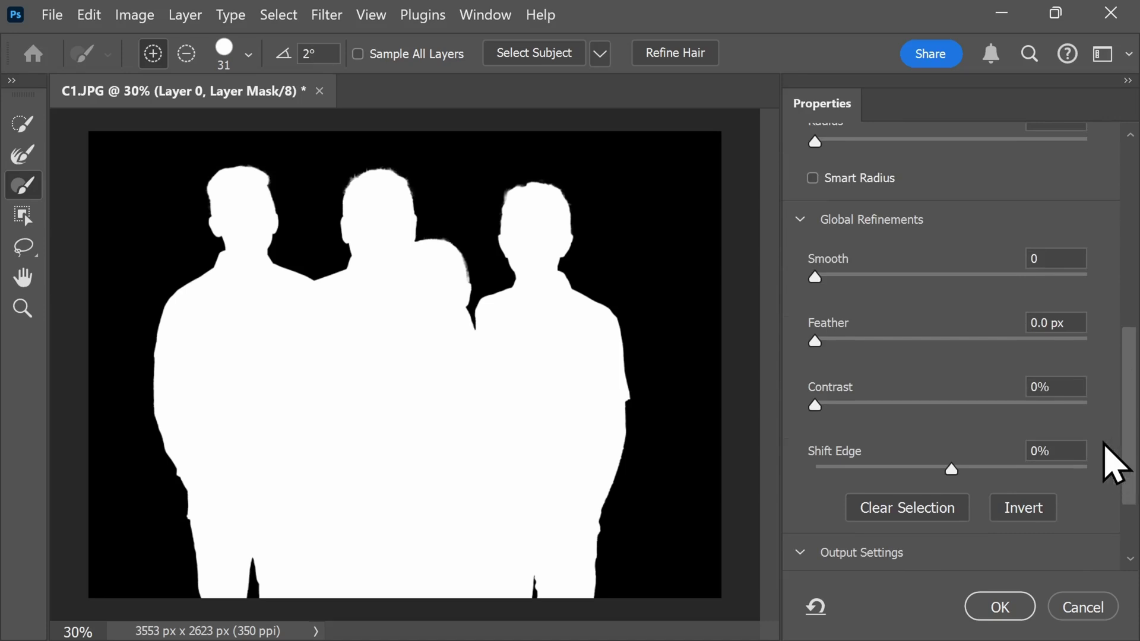
left_click_drag(827, 283, 859, 291)
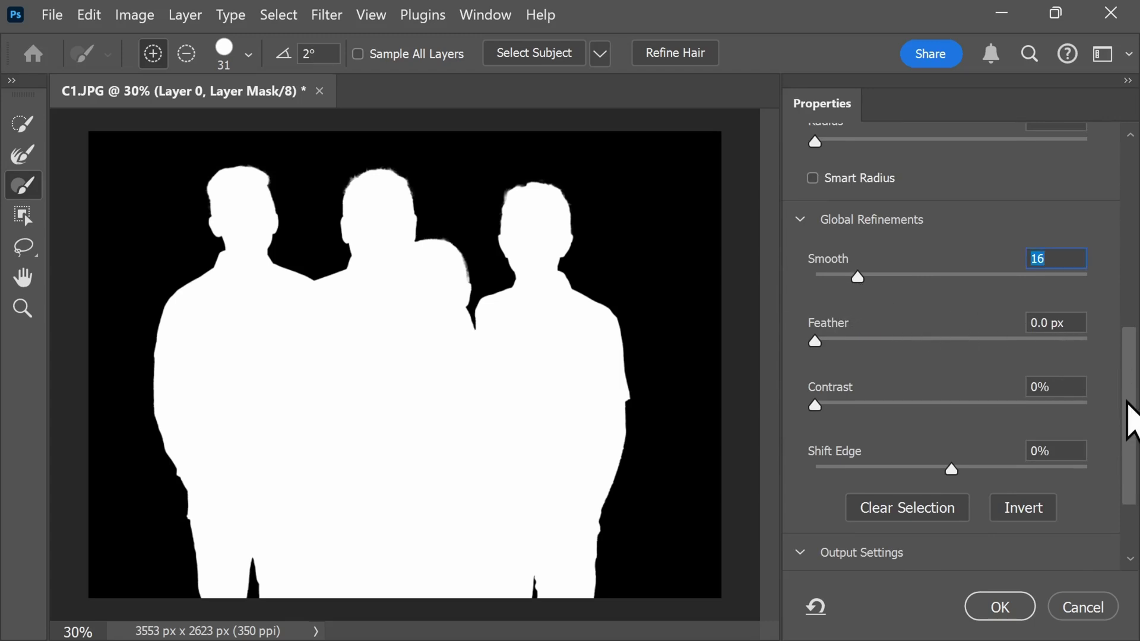
left_click_drag(1128, 401, 1122, 204)
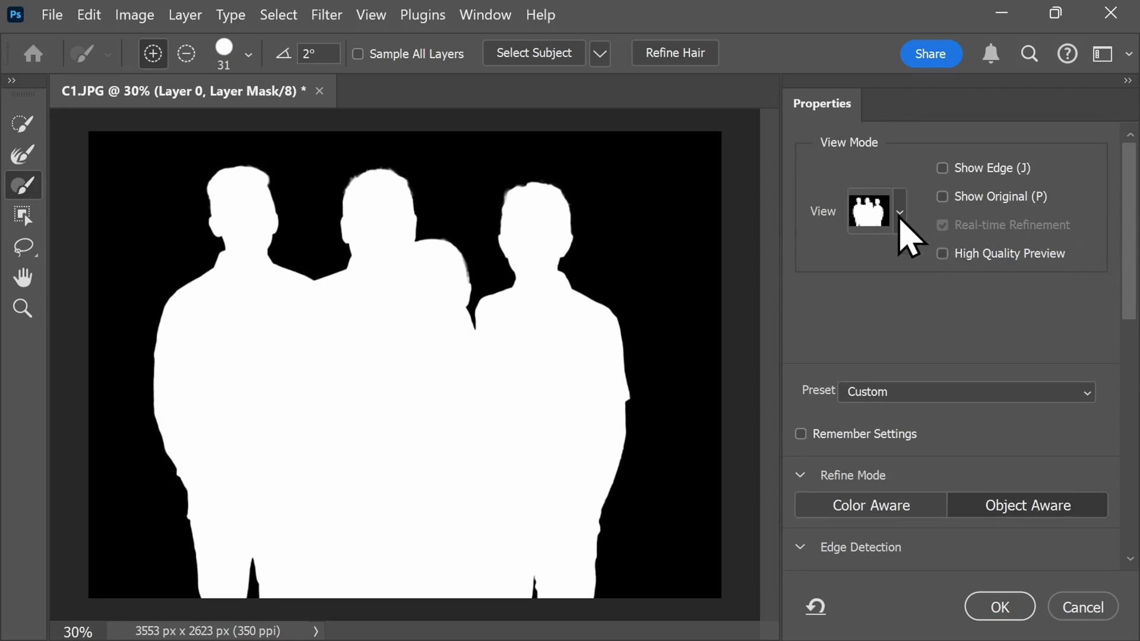
left_click(901, 214)
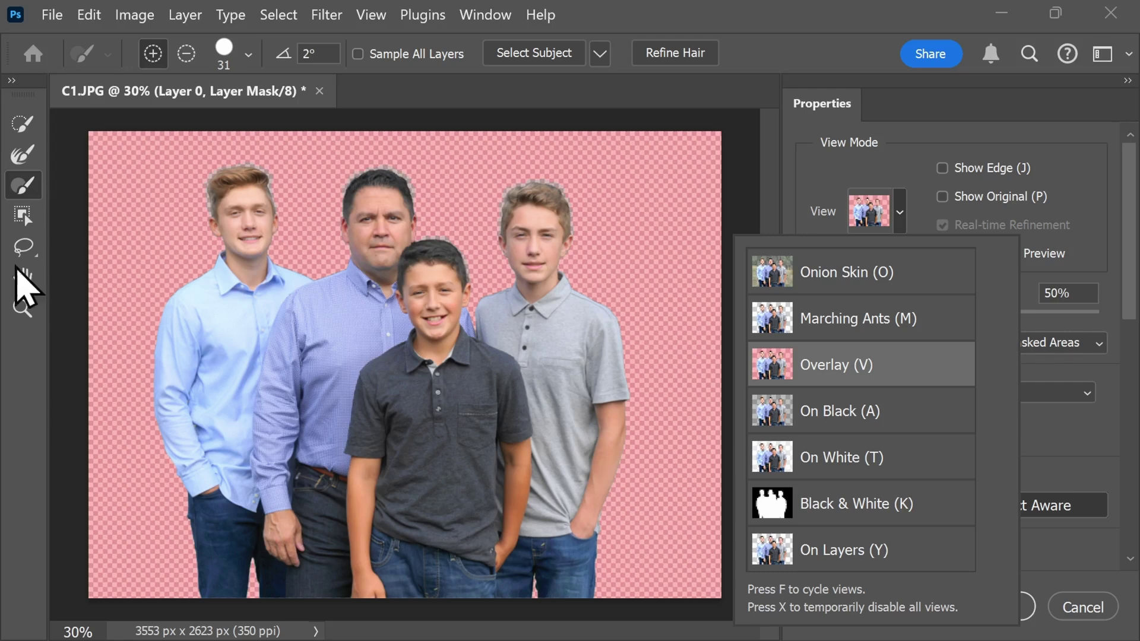
- Zoom to 100% on the left boy's hair edge and select the Refine Edge Brush
left_click(22, 308)
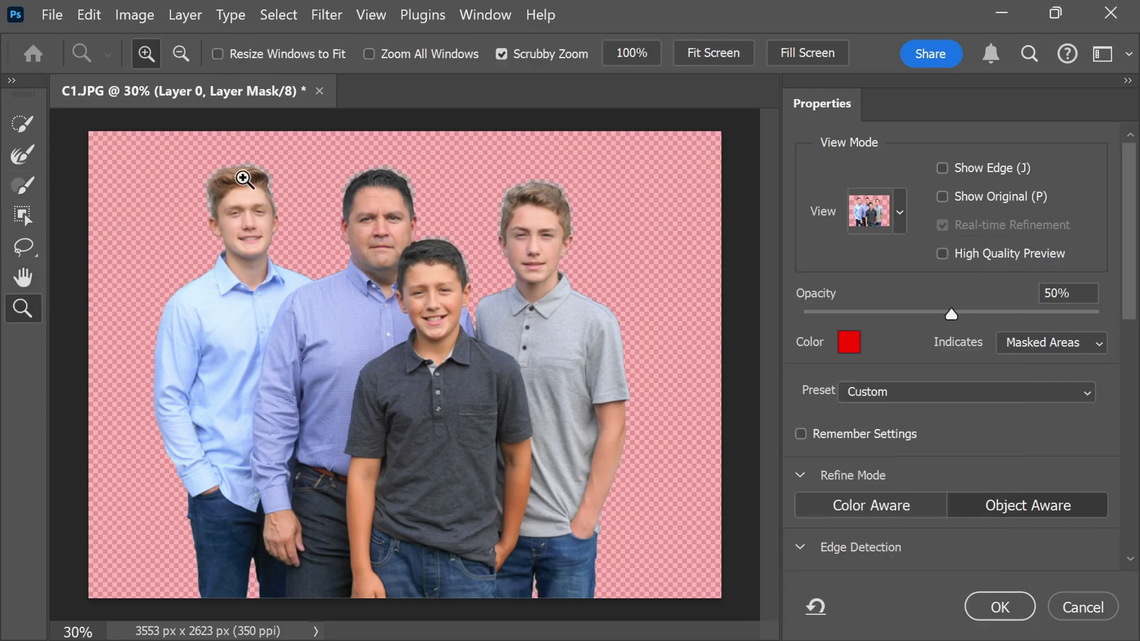
left_click(244, 178)
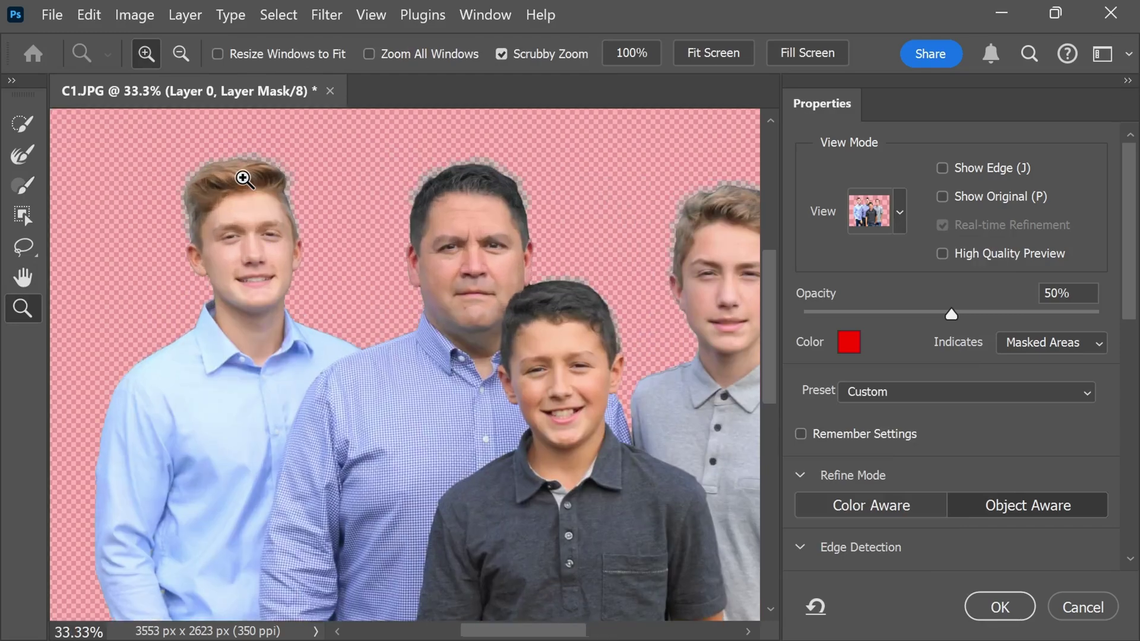
left_click(243, 179)
left_click(243, 178)
scroll(229, 204, "up", 2)
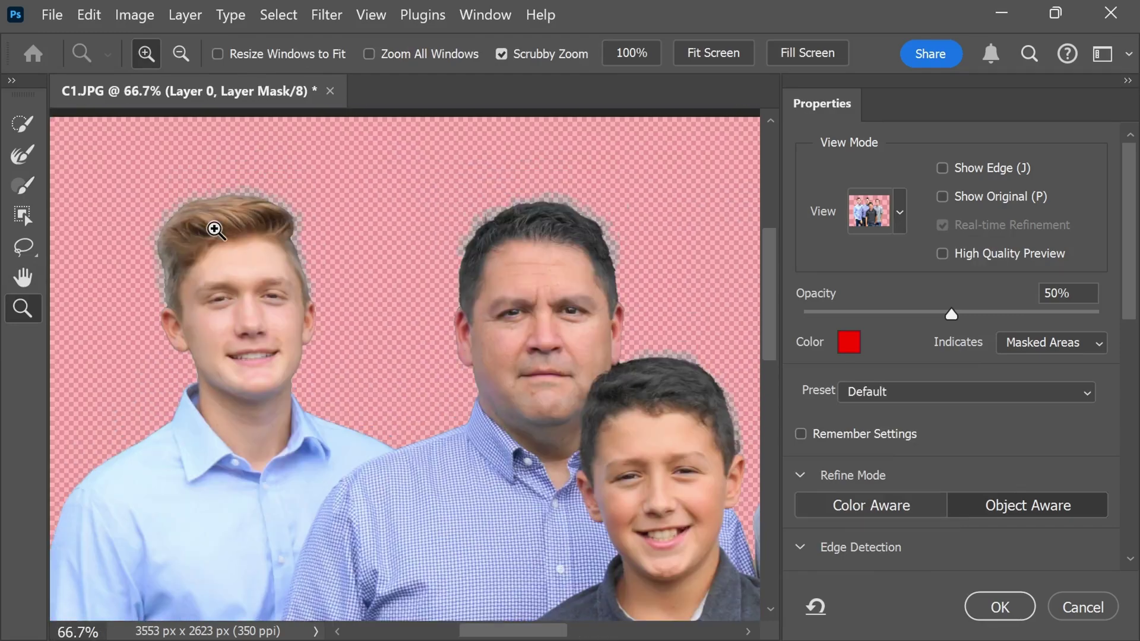
left_click(214, 230)
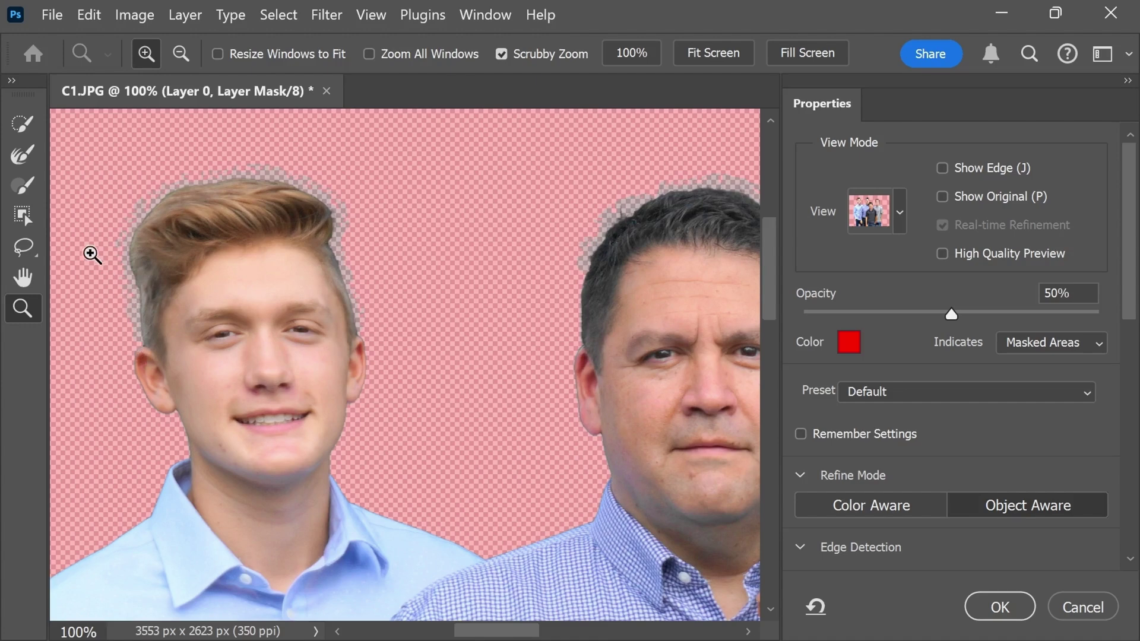
left_click(32, 189)
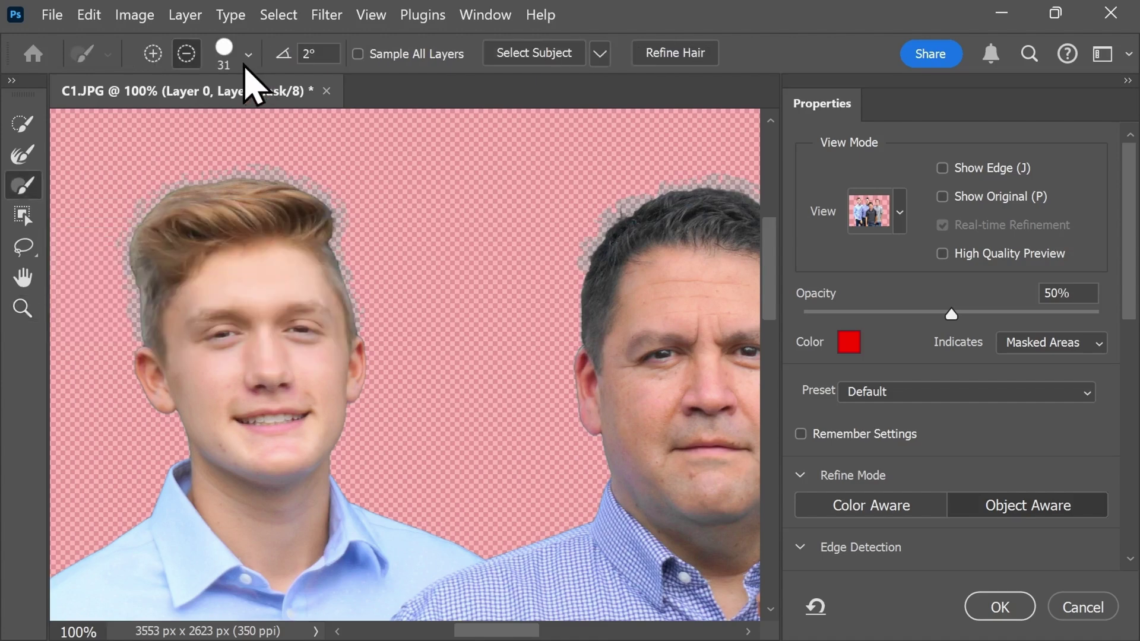
left_click(248, 54)
left_click(248, 55)
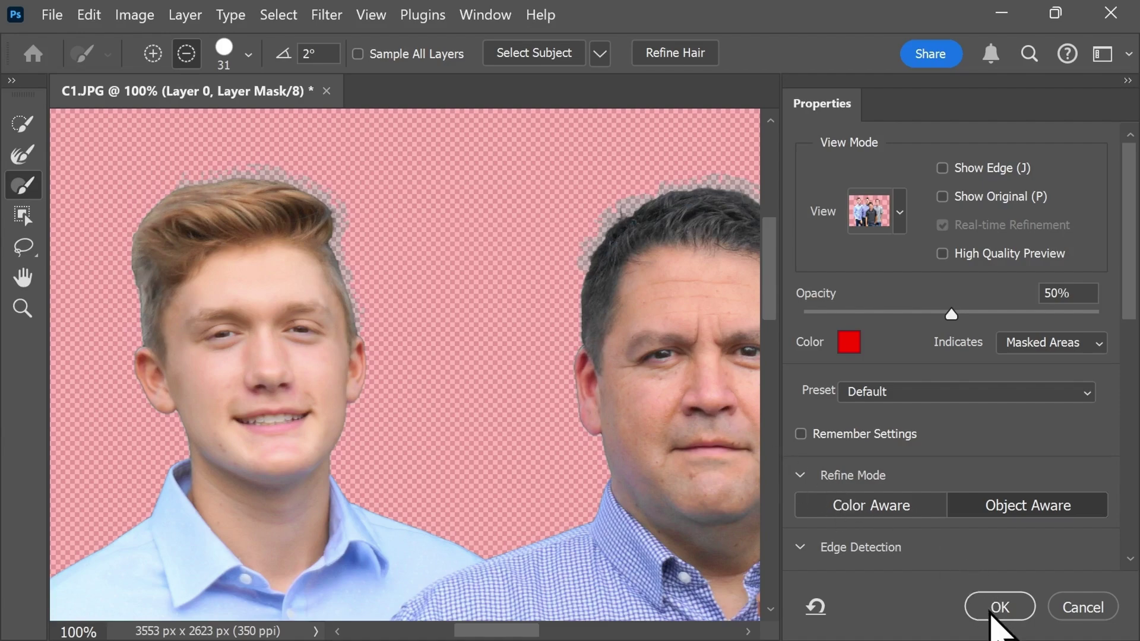
left_click(997, 611)
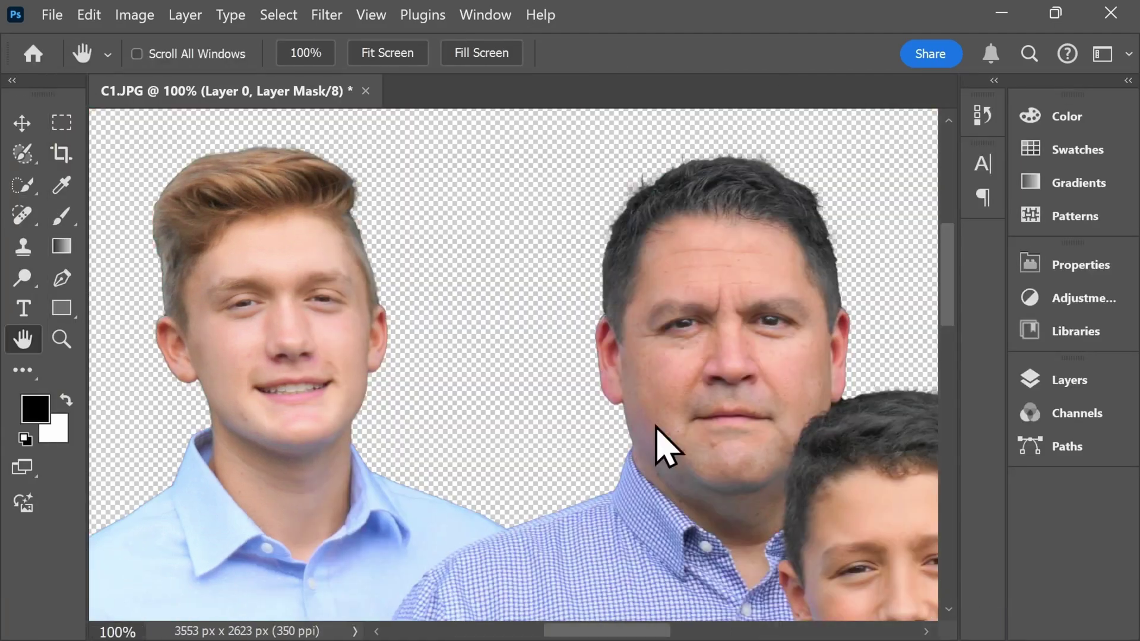
- Fit the refined family cut-out to the window
left_click(388, 53)
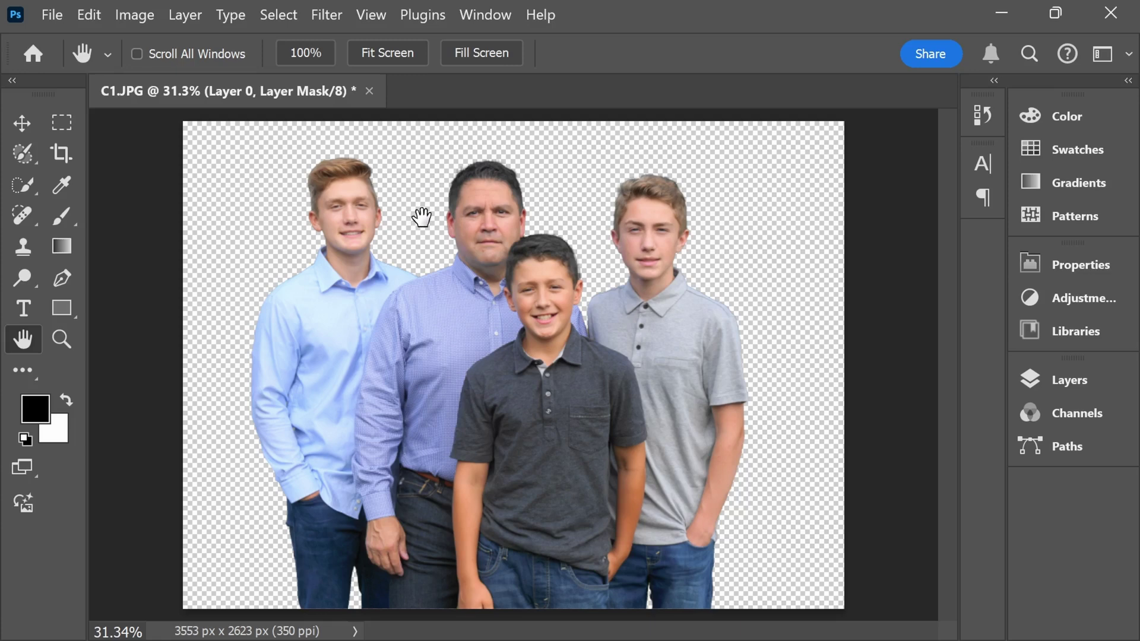
left_click(56, 15)
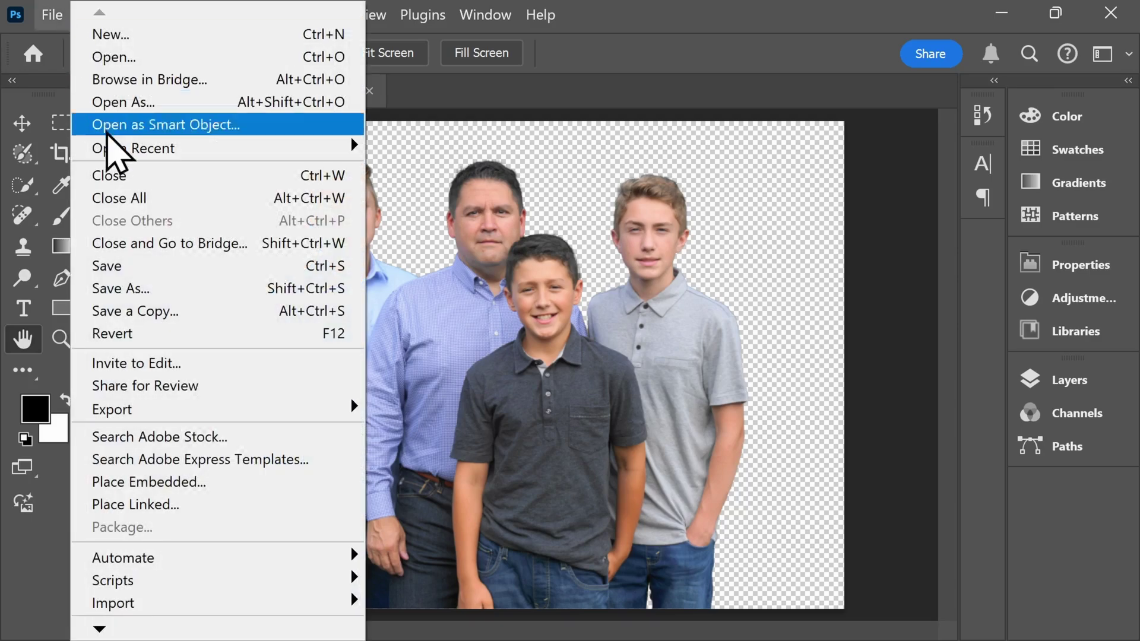
- Save the image as a PNG named 'transparent background'
left_click(135, 264)
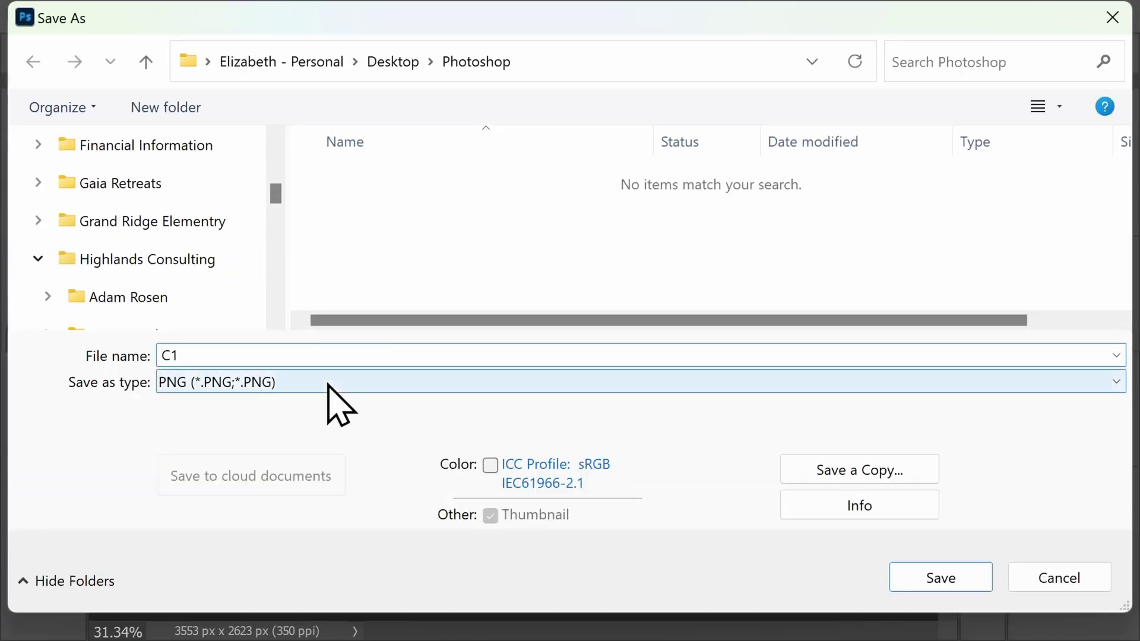
left_click(329, 387)
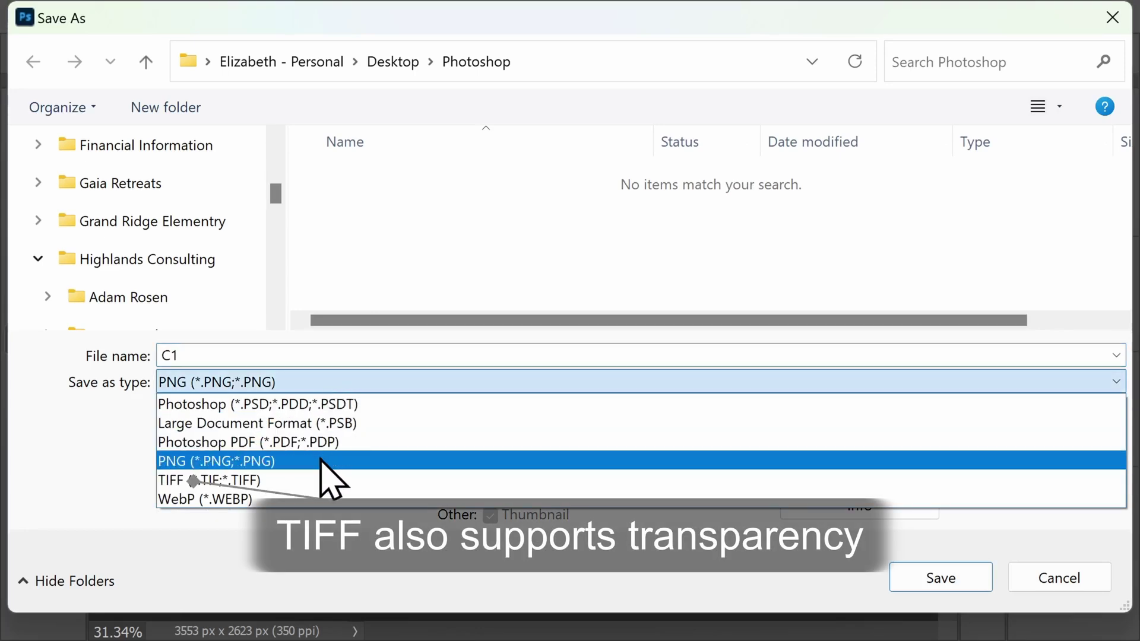
left_click(297, 351)
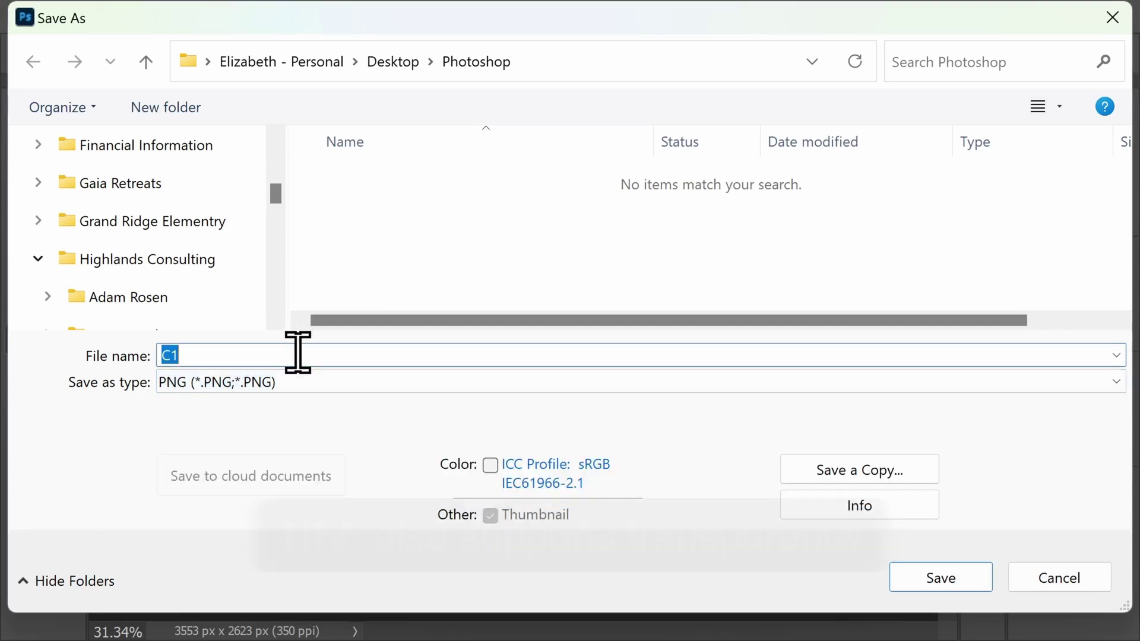
type("transparent background")
left_click(944, 582)
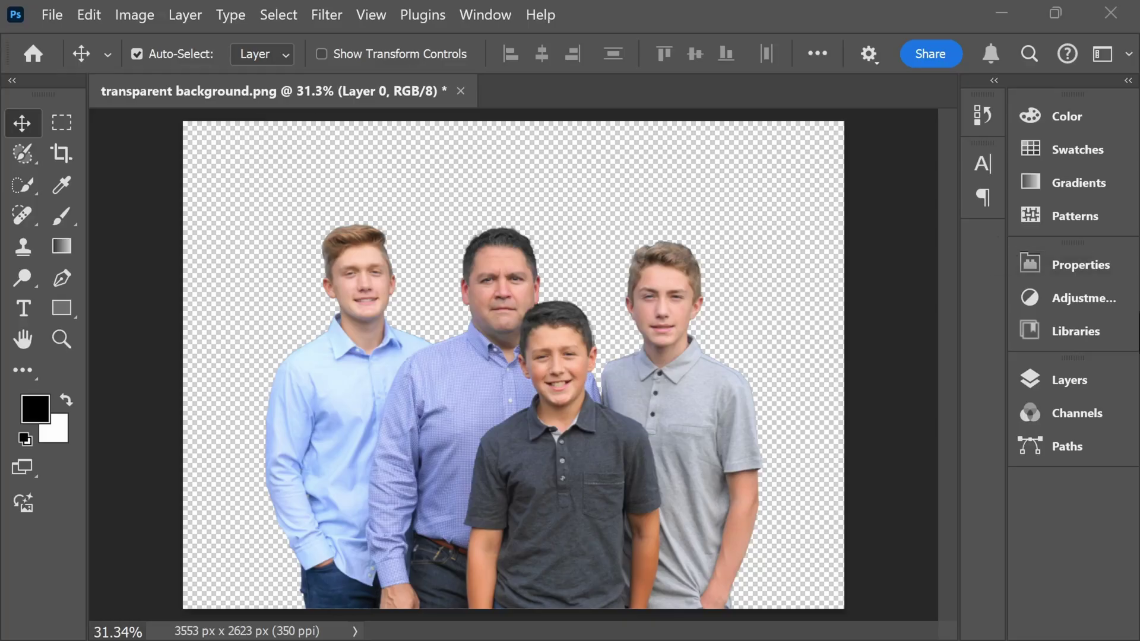
- Add a 4b2020 Solid Color fill layer and move it beneath Layer 0
left_click(1068, 383)
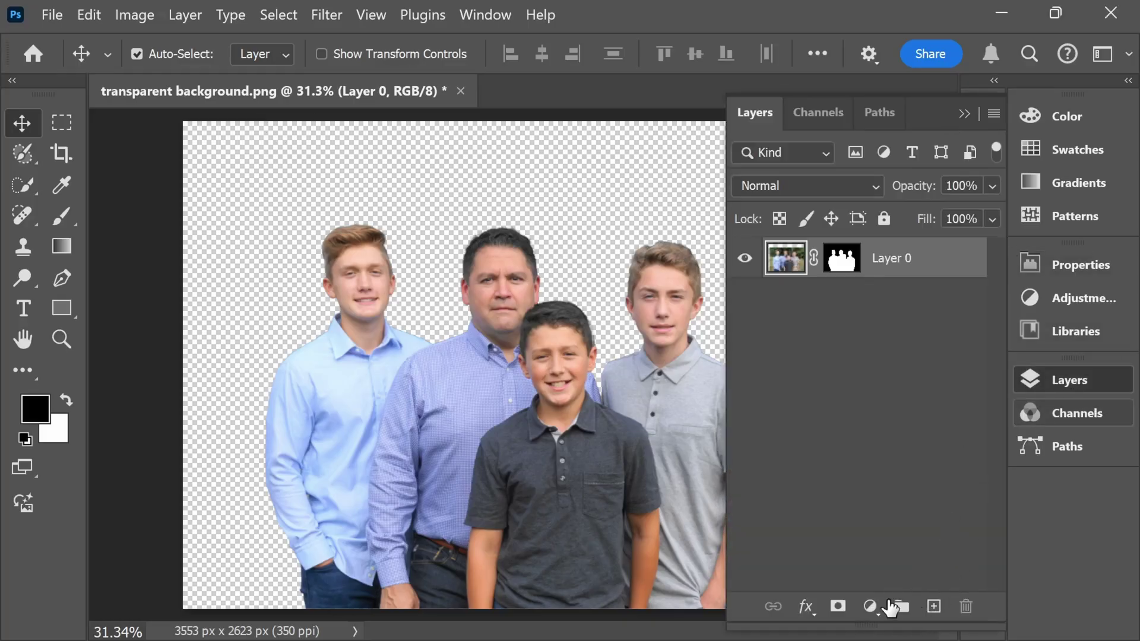
left_click(870, 607)
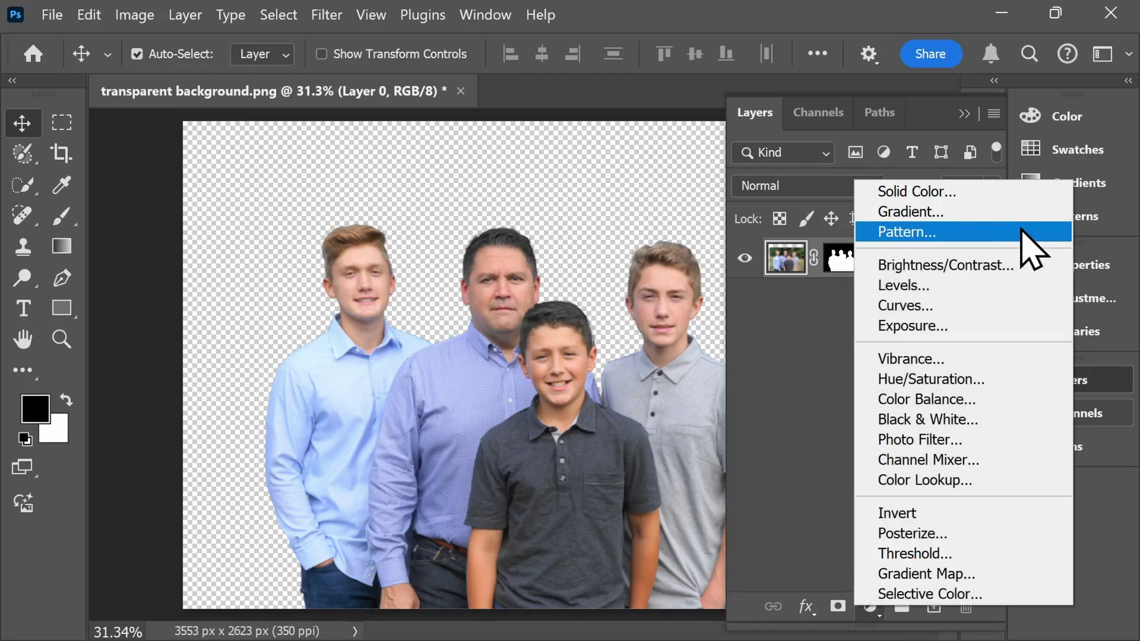
left_click(1012, 197)
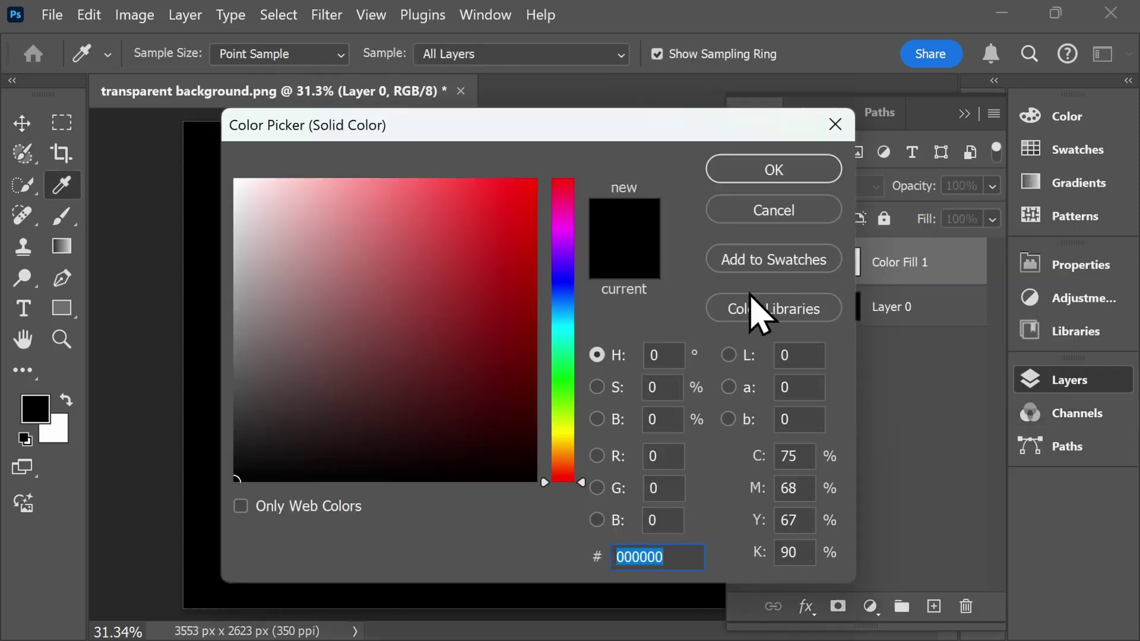
left_click(406, 392)
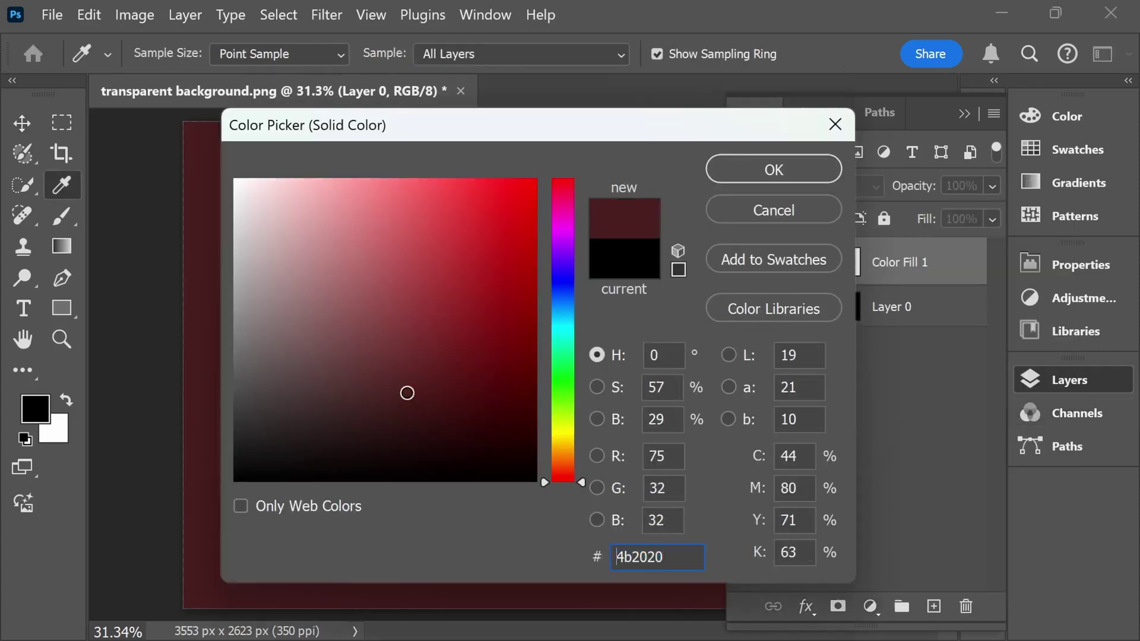
left_click(813, 172)
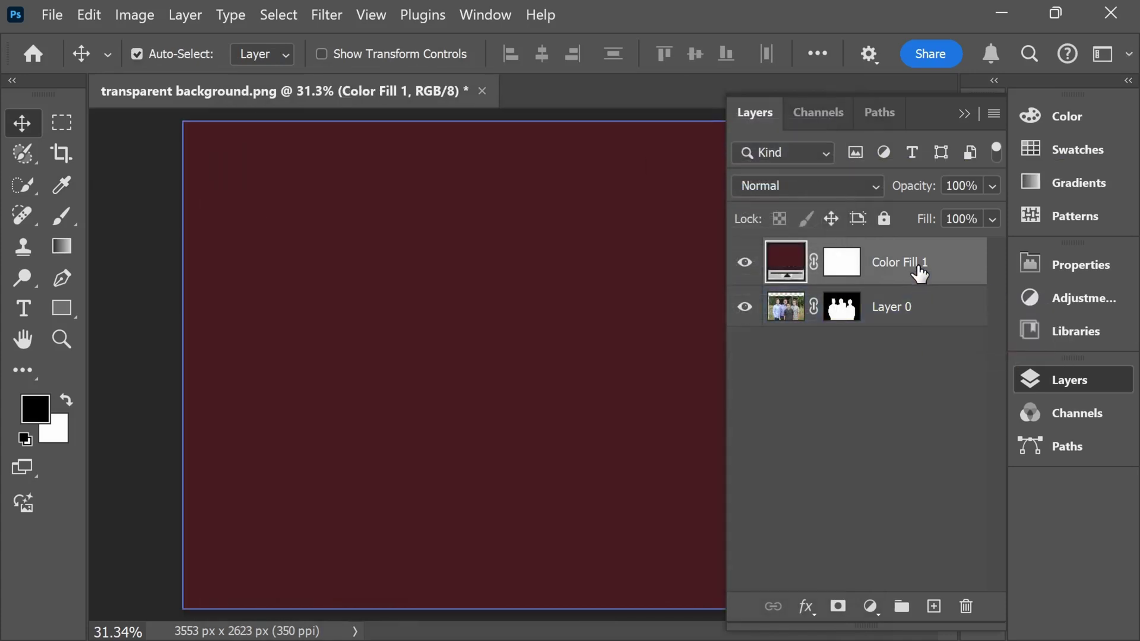
left_click_drag(919, 270, 932, 372)
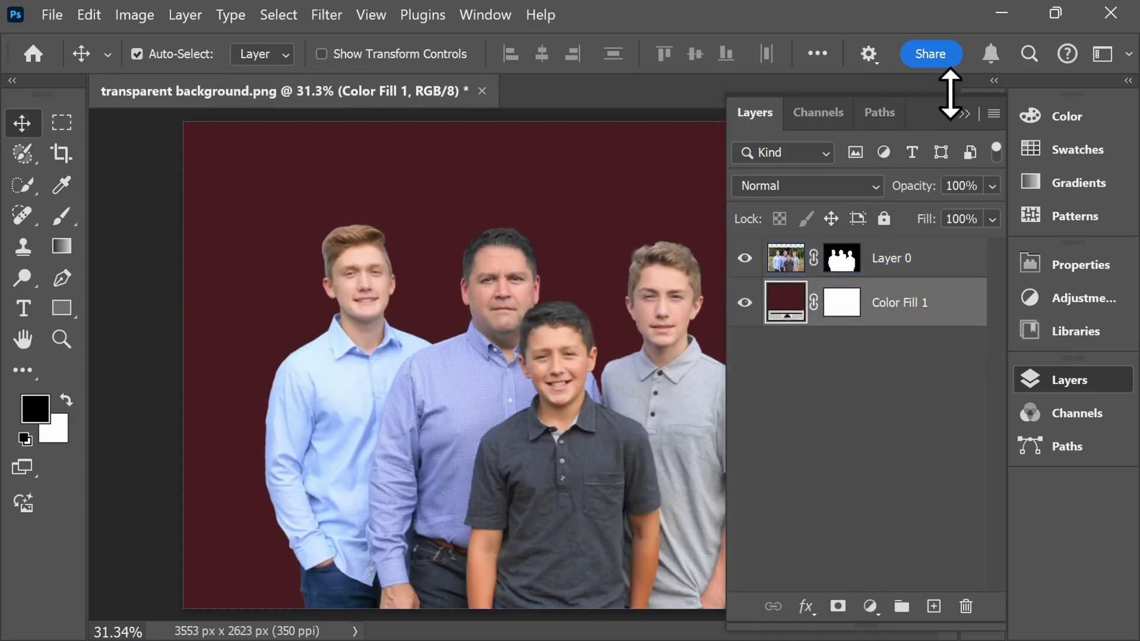
left_click(966, 114)
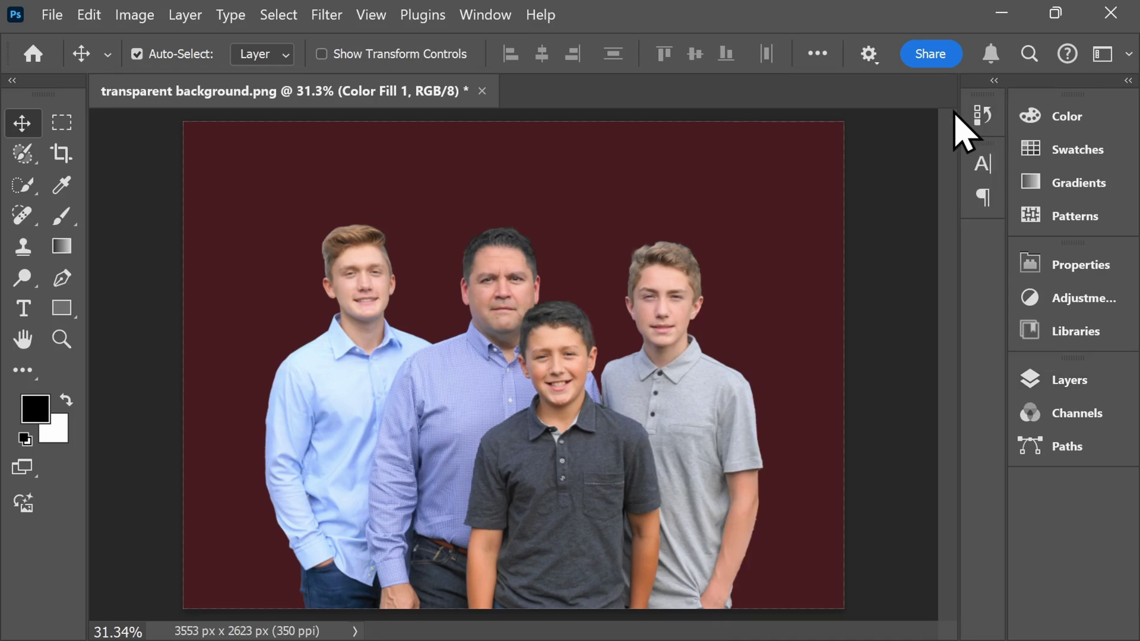
left_click(27, 500)
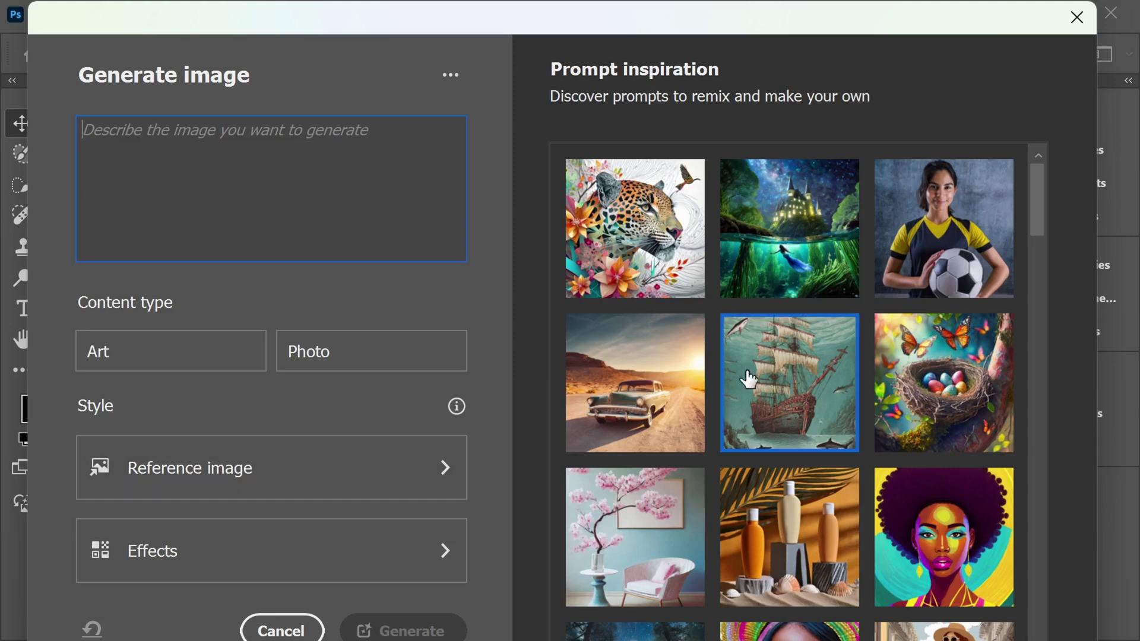
- Generate a Photo-type house background from a pasted prompt and keep variation 2 of 3
scroll(748, 378, "down", 15)
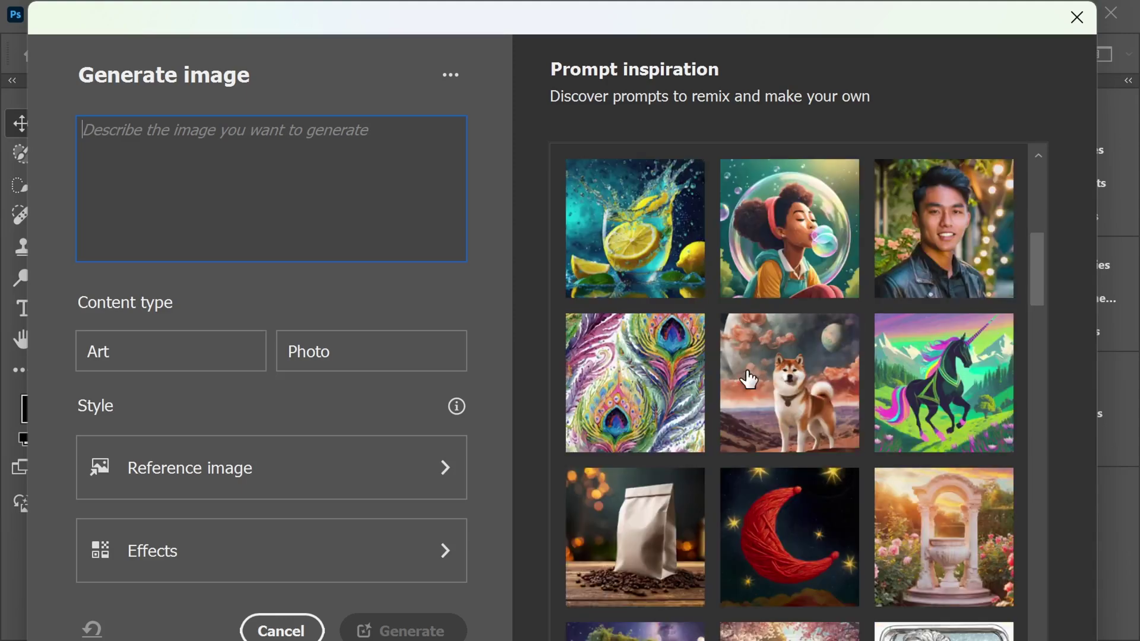
scroll(748, 378, "down", 3)
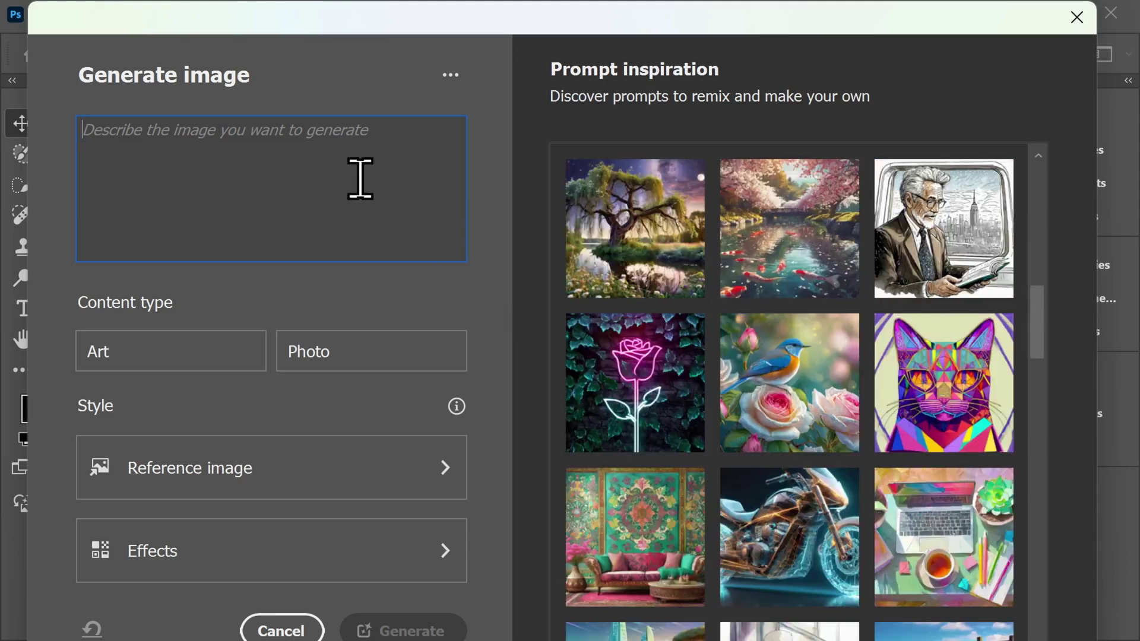
type("add a house with a yard as the background")
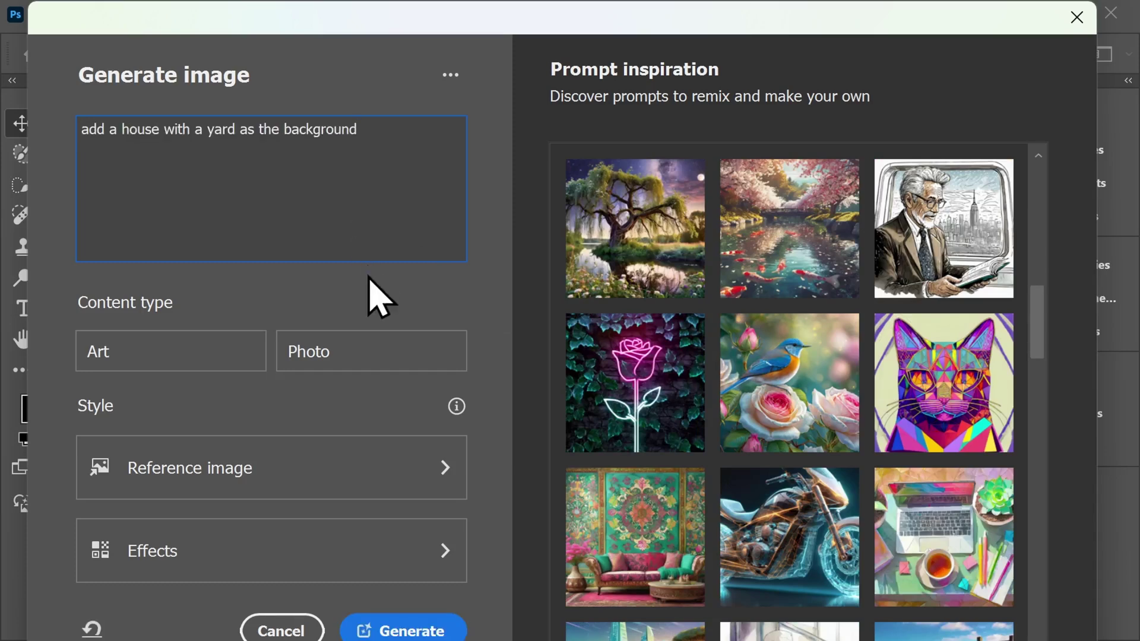
left_click(375, 347)
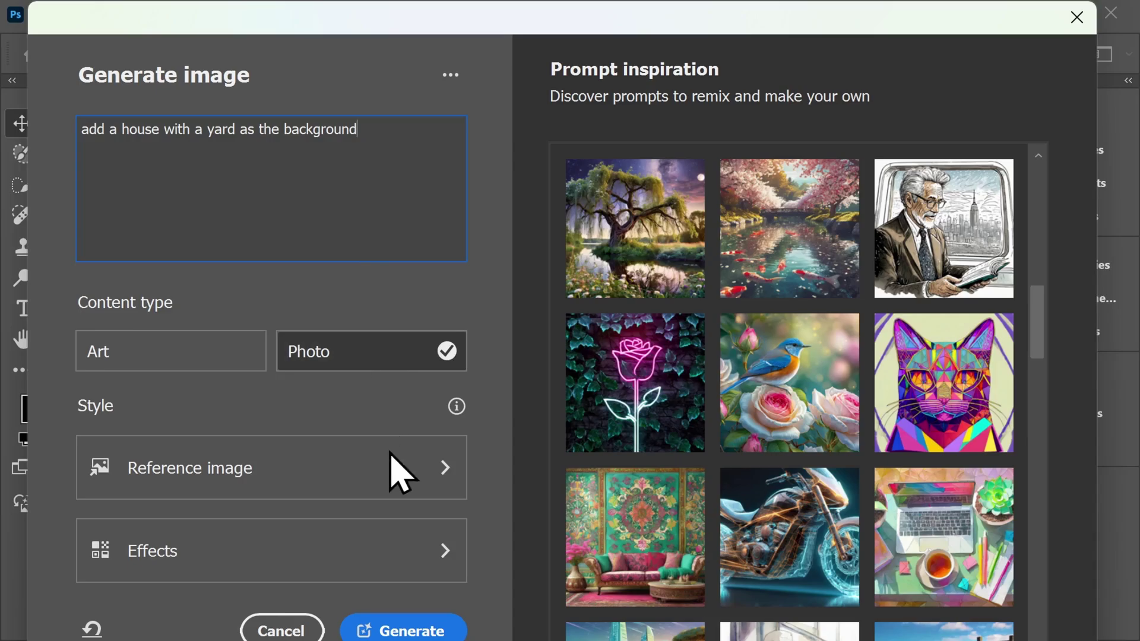
left_click(407, 629)
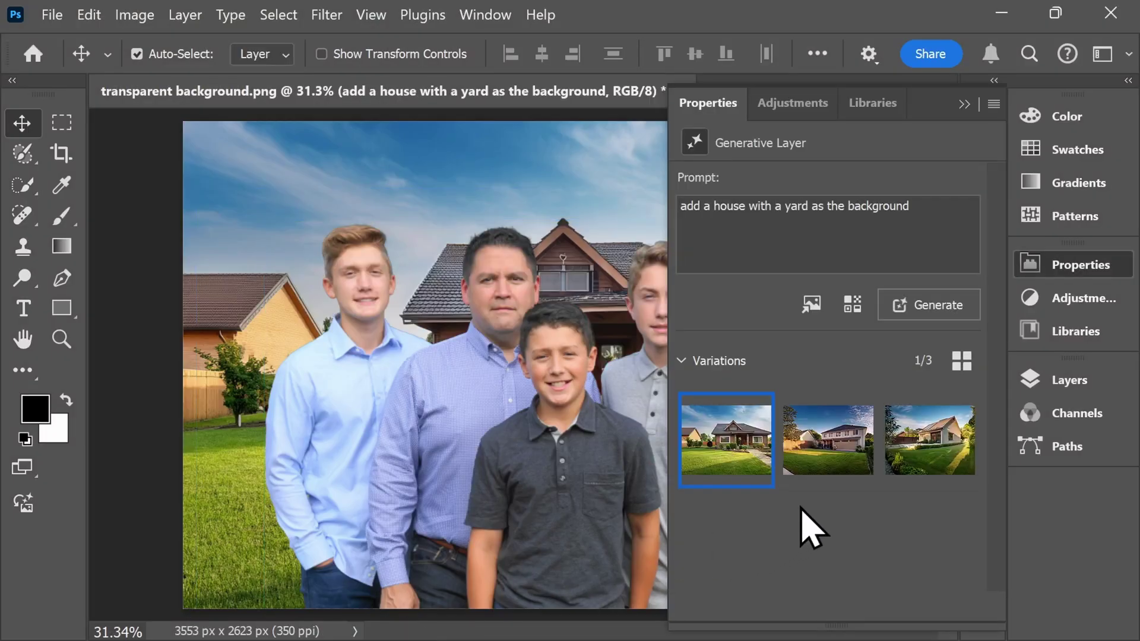
left_click(907, 461)
left_click(857, 462)
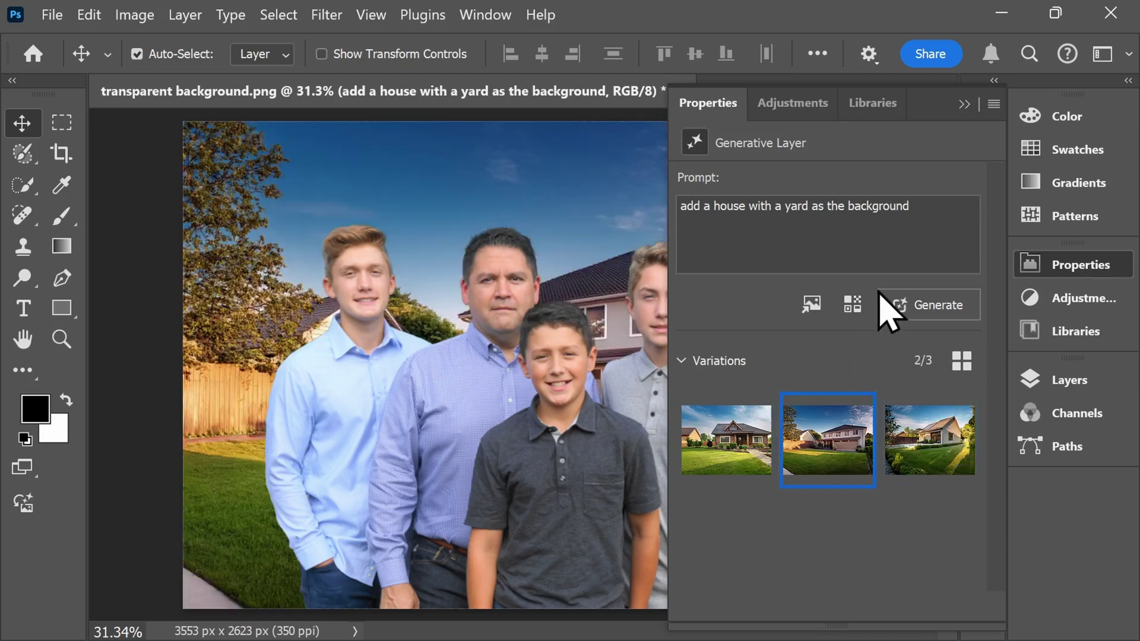
left_click(964, 106)
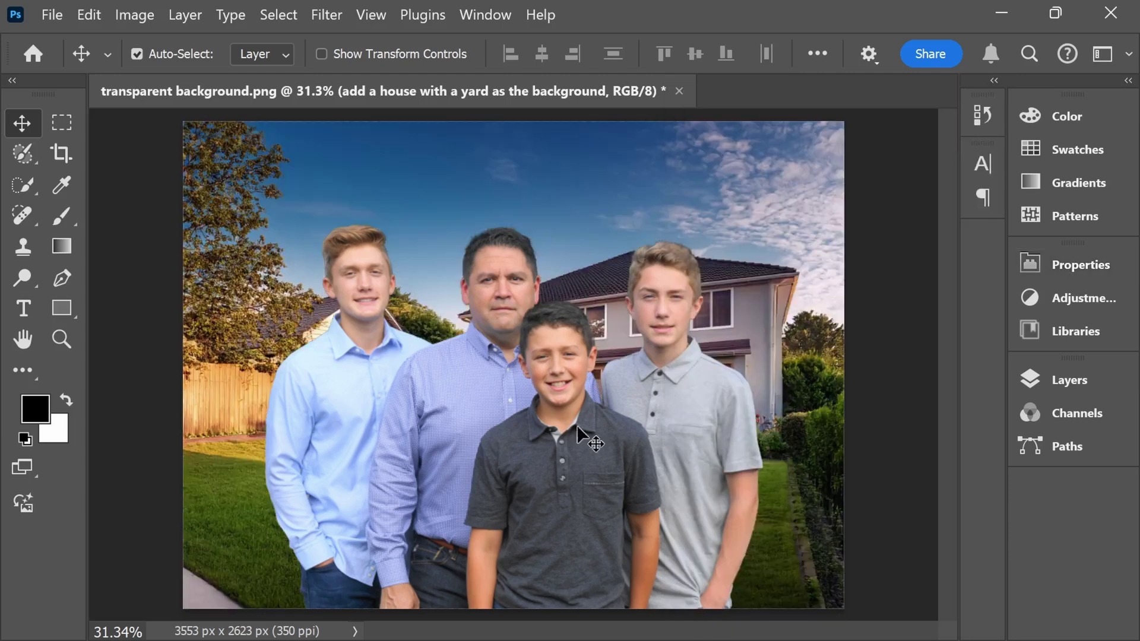
- Shift the family cutout left and scale it down to 84.96% with Free Transform
left_click_drag(544, 508, 463, 515)
left_click(463, 515)
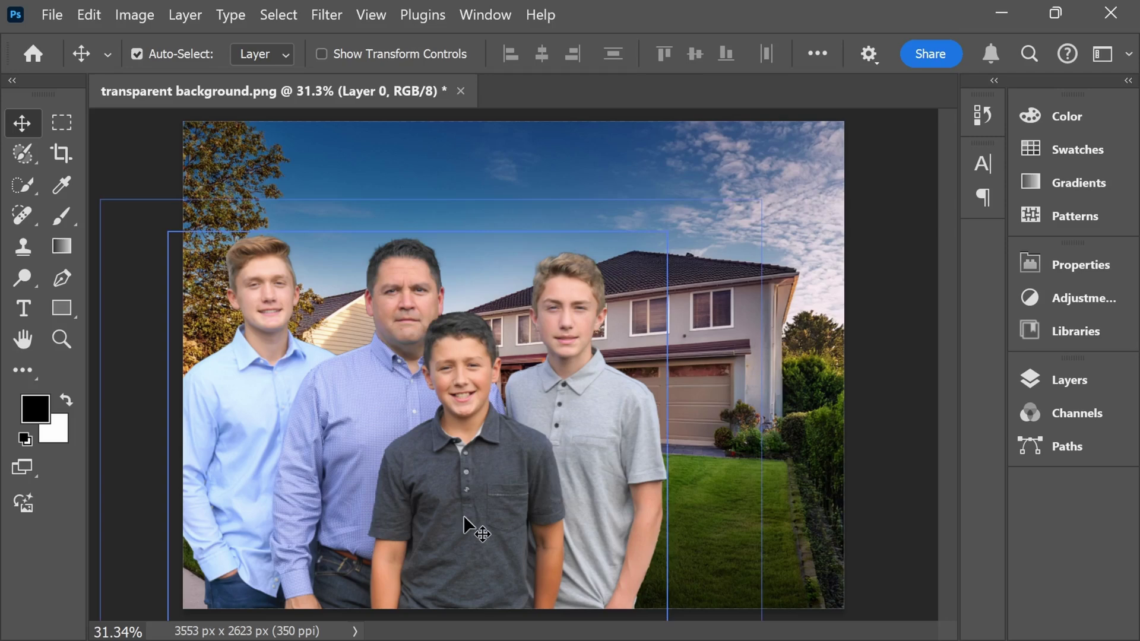
key("ctrl")
key("ctrl+t")
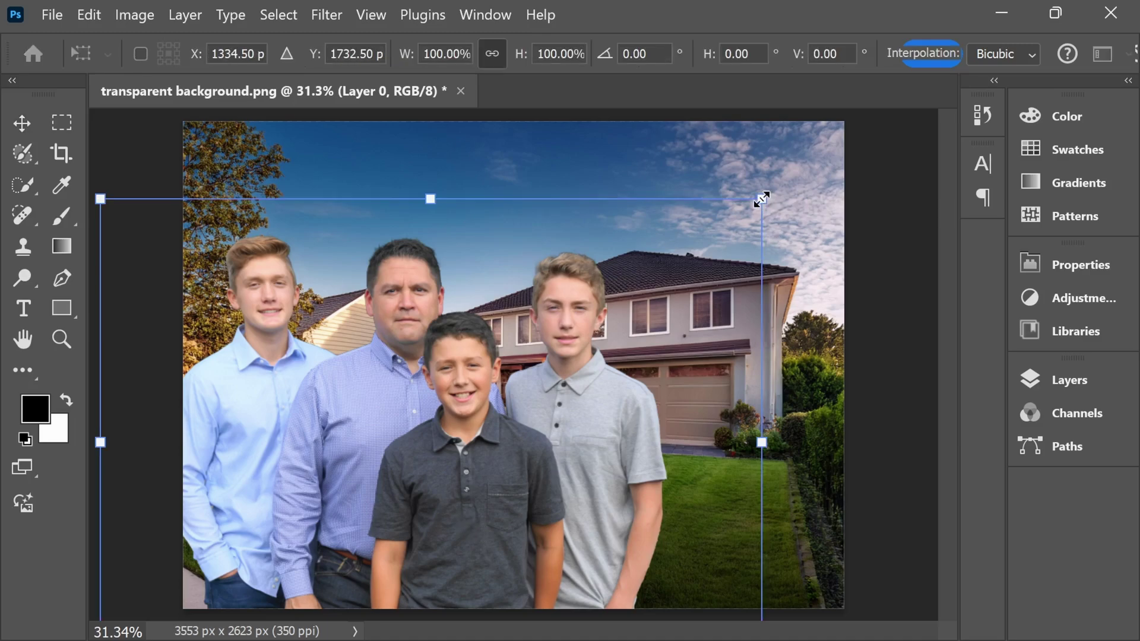
left_click_drag(762, 199, 674, 288)
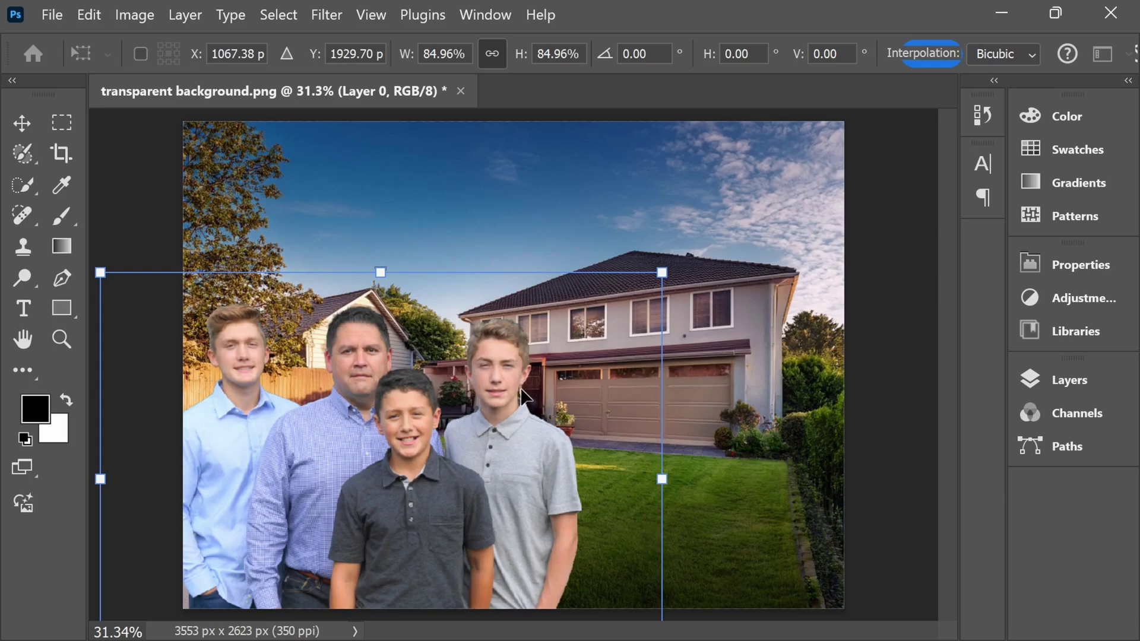
key("Return")
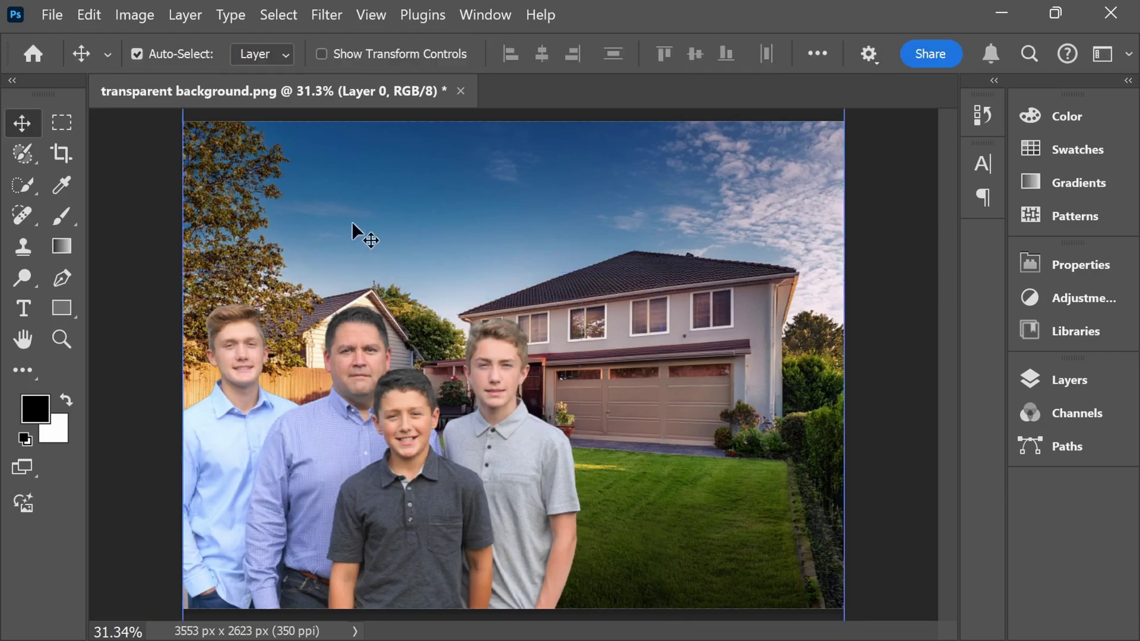
- Open the house photo 1.png from the Photoshop folder
left_click(50, 16)
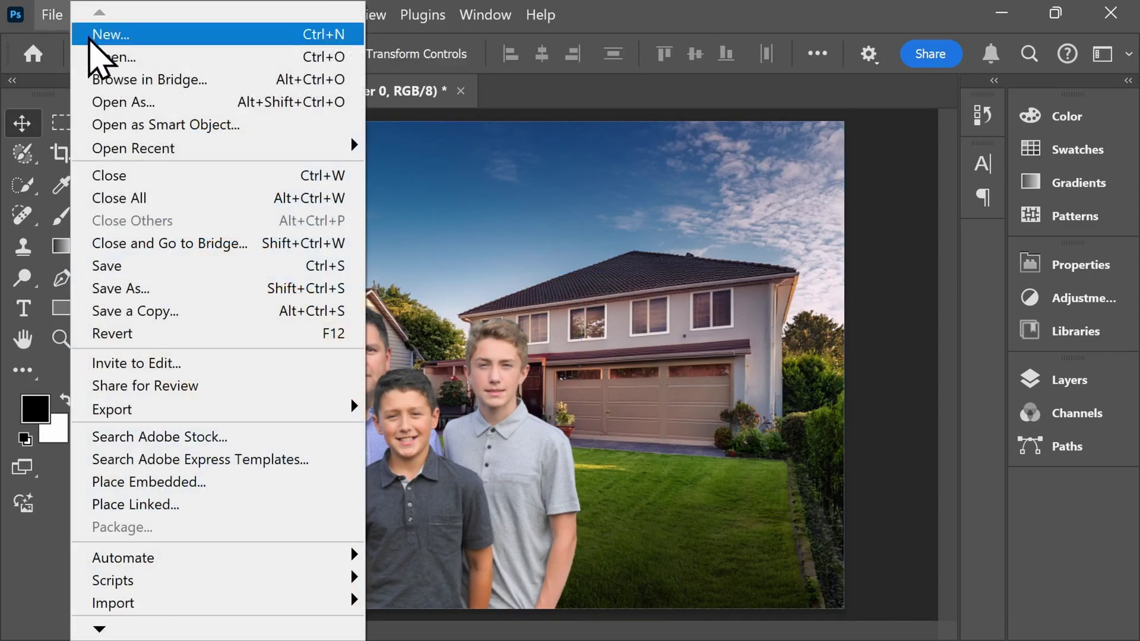
left_click(140, 62)
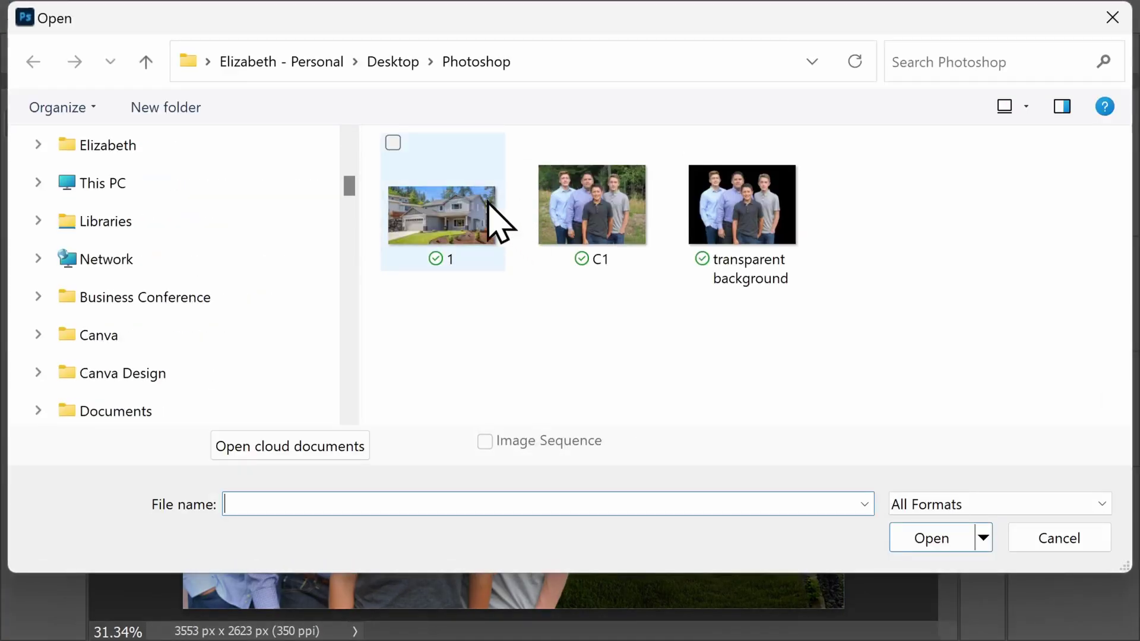
left_click(465, 199)
left_click(928, 538)
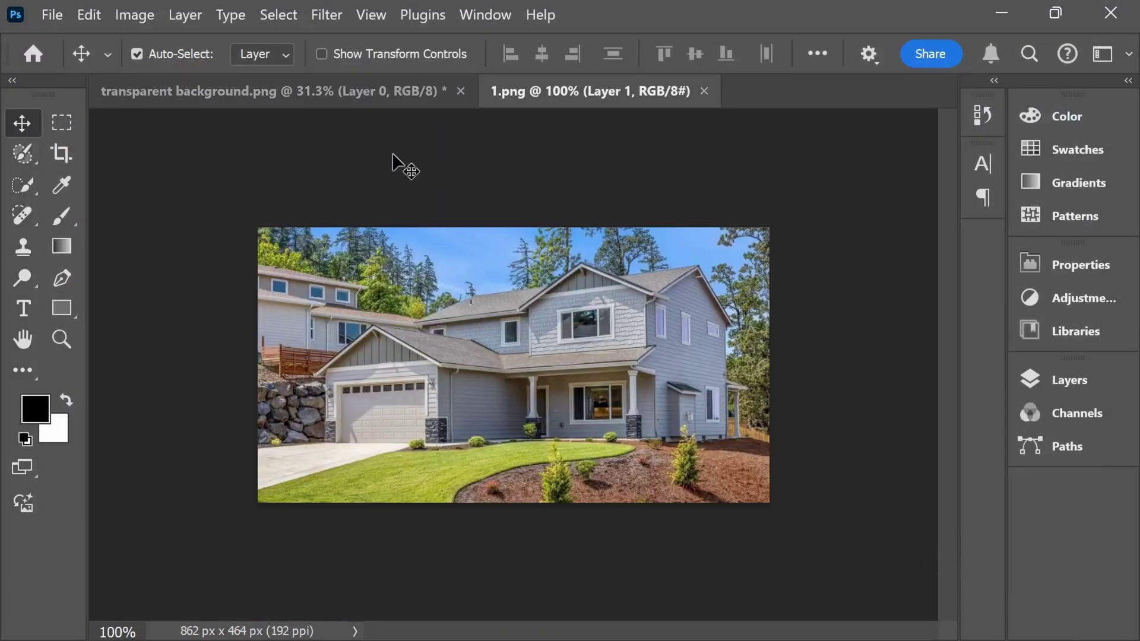
- Copy the family cutout layer from the composite and switch to the 1.png document
left_click(331, 104)
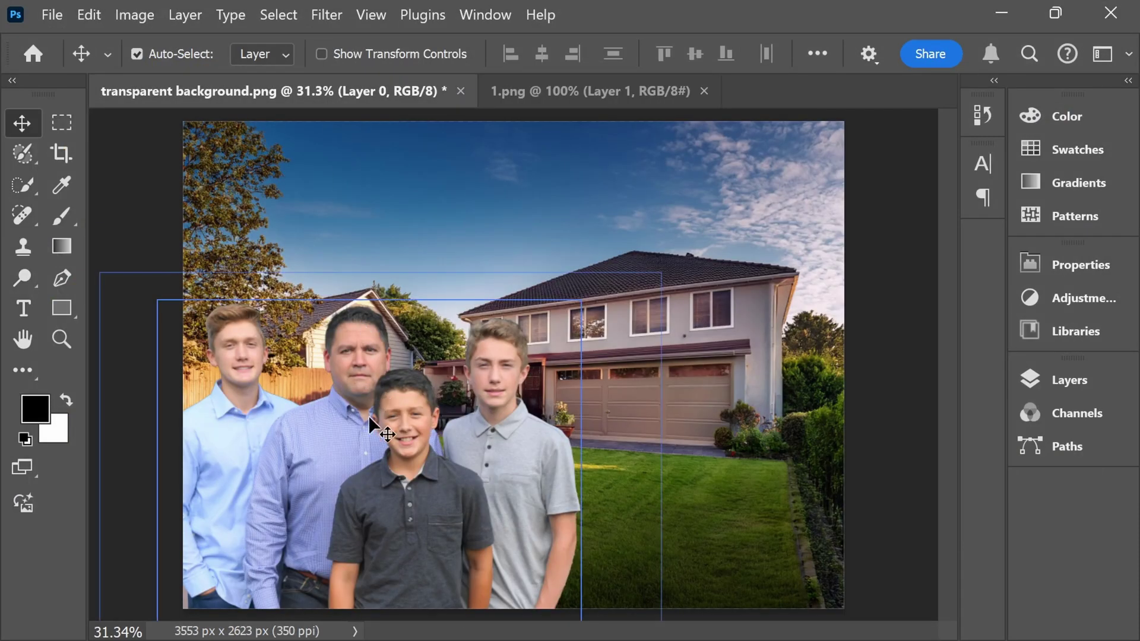
key("ctrl")
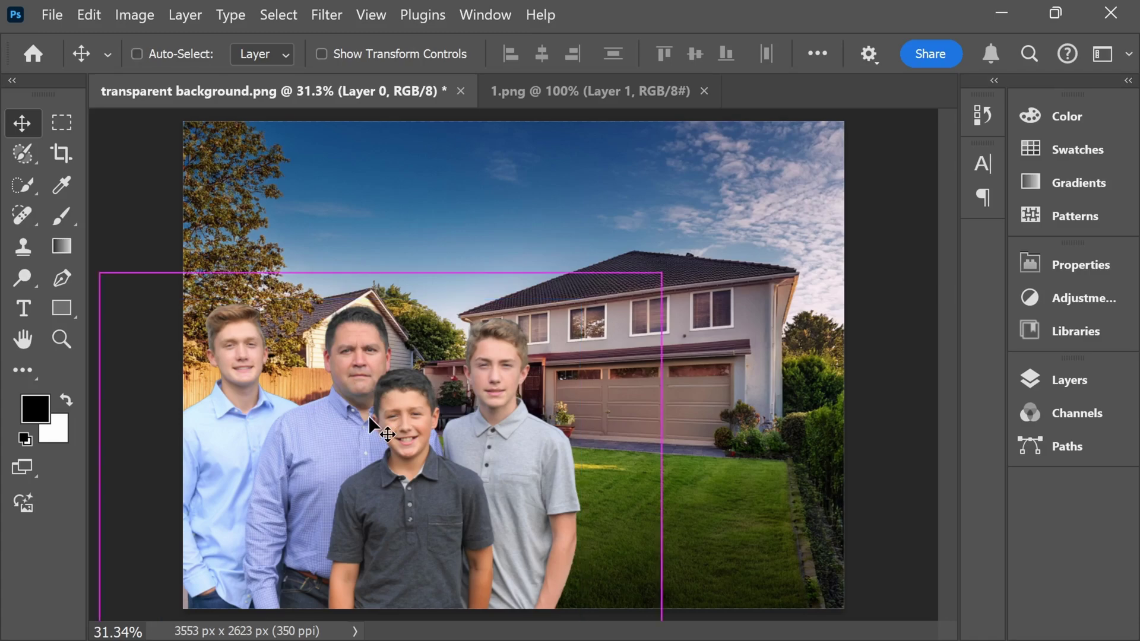
left_click(640, 90)
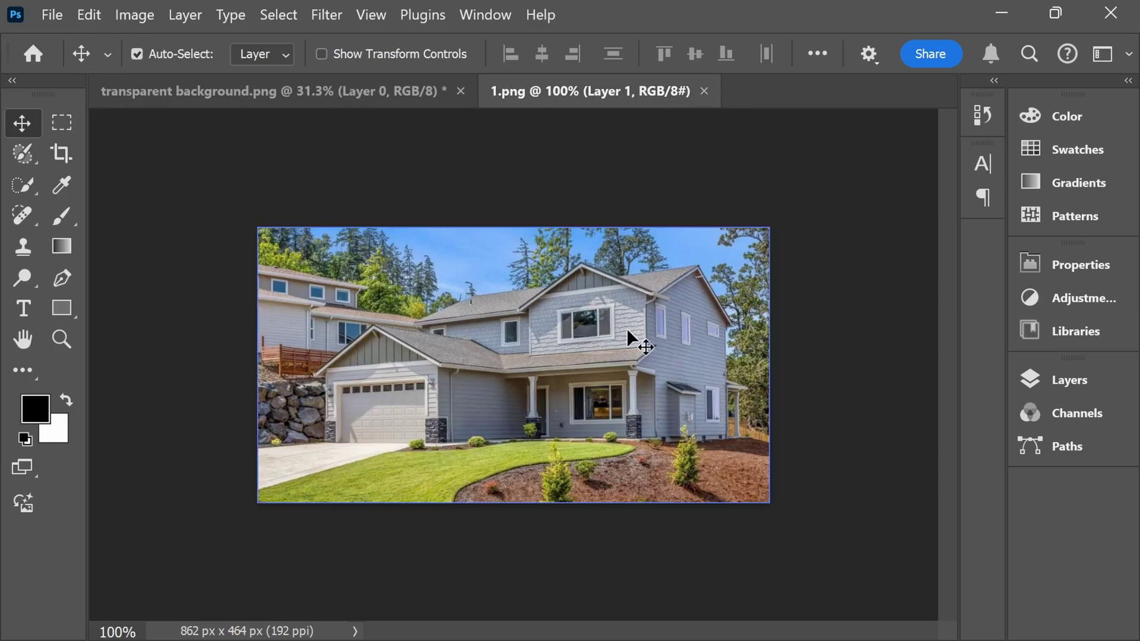
- Paste the family into 1.png as Layer 2 and start shrinking it with Free Transform
key("ctrl+v")
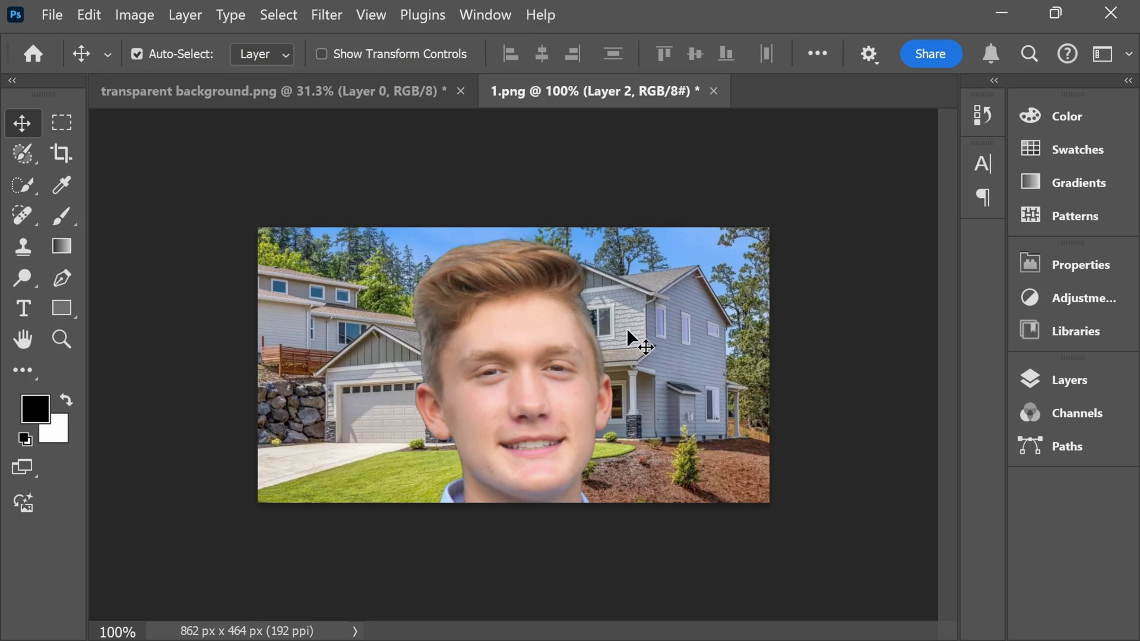
left_click_drag(627, 331, 570, 340)
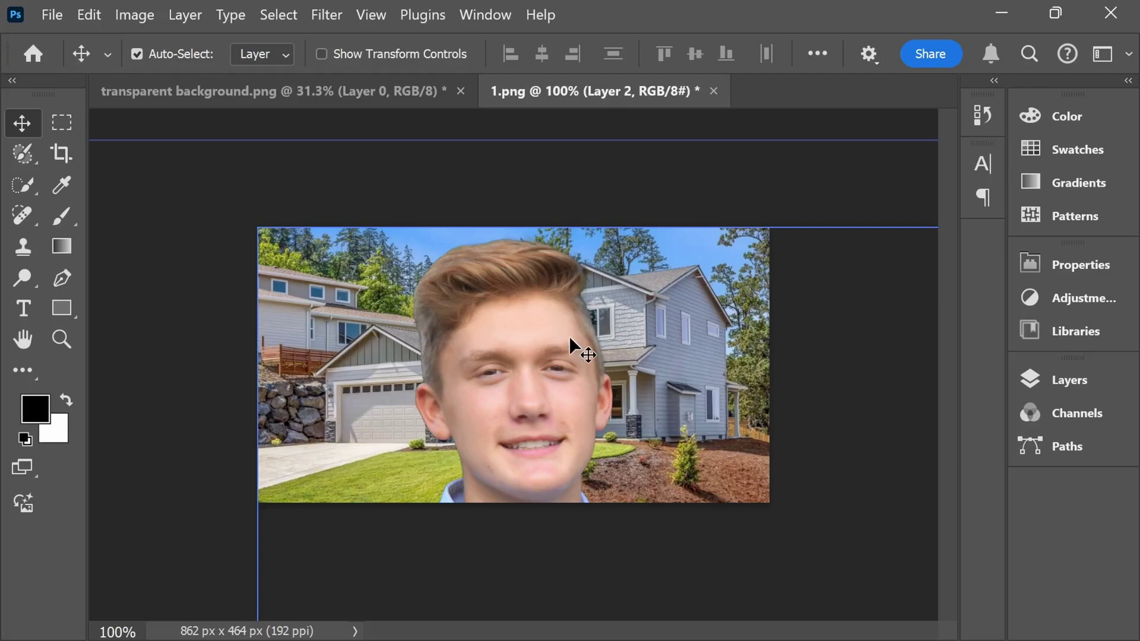
key("ctrl")
key("ctrl+t")
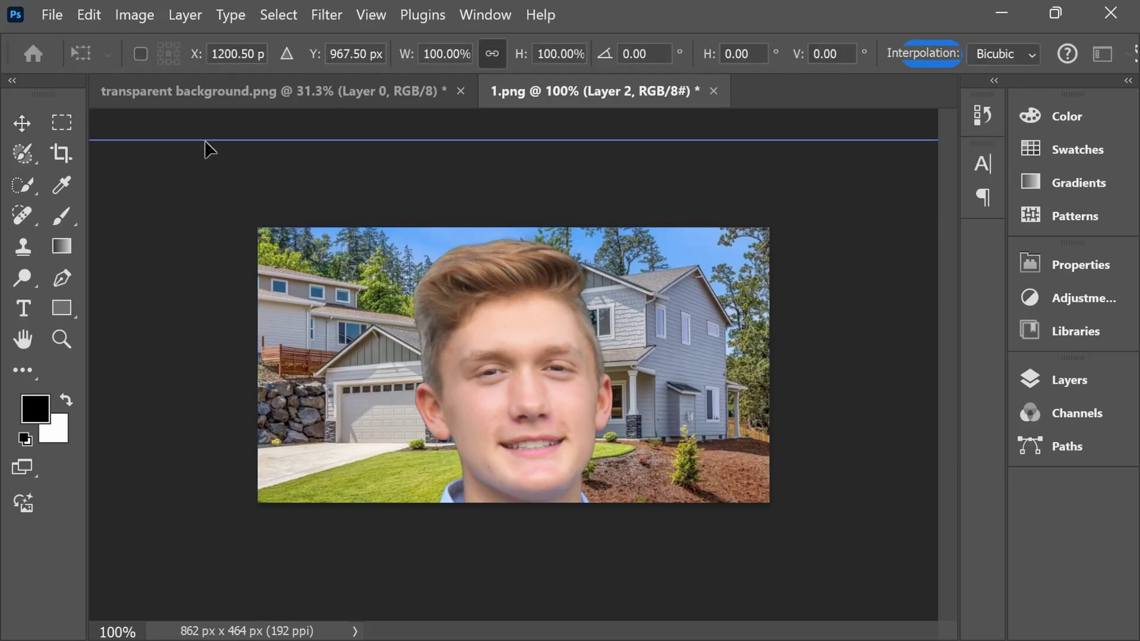
left_click_drag(208, 148, 359, 183)
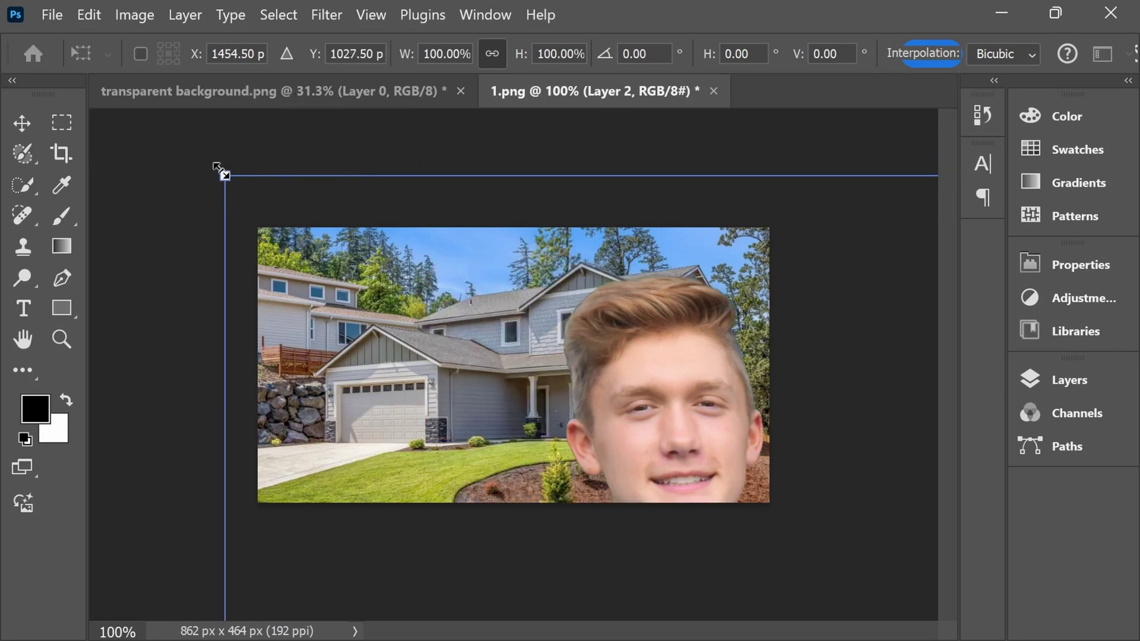
left_click_drag(218, 168, 648, 488)
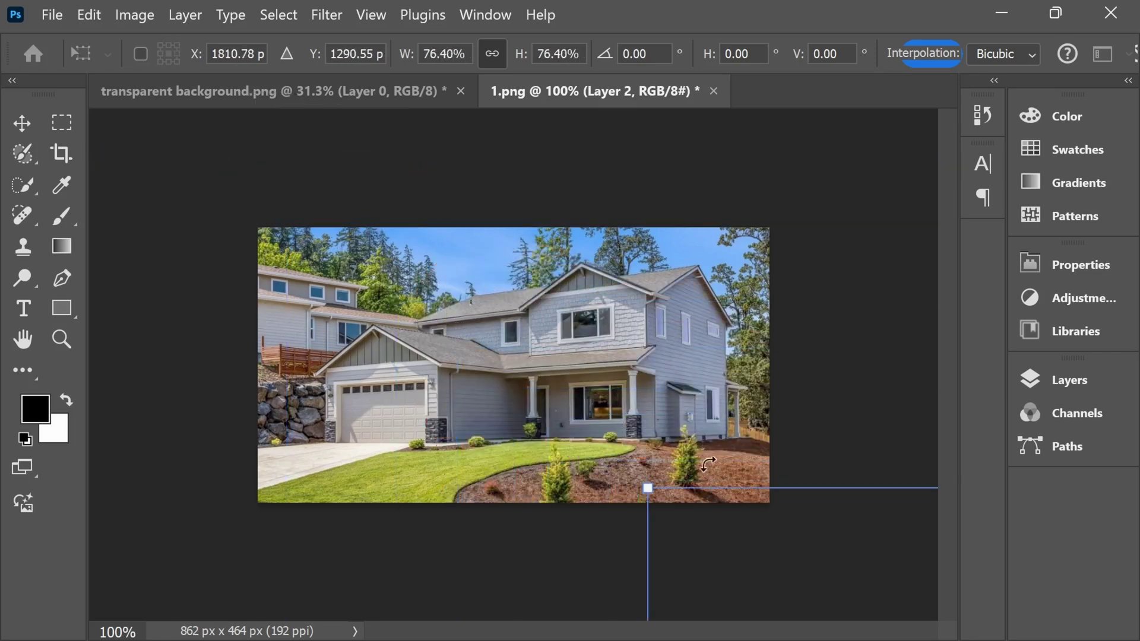
left_click_drag(740, 522, 325, 261)
- Scale the pasted family down to 21.03% and place it in front of the house
left_click_drag(233, 227, 516, 429)
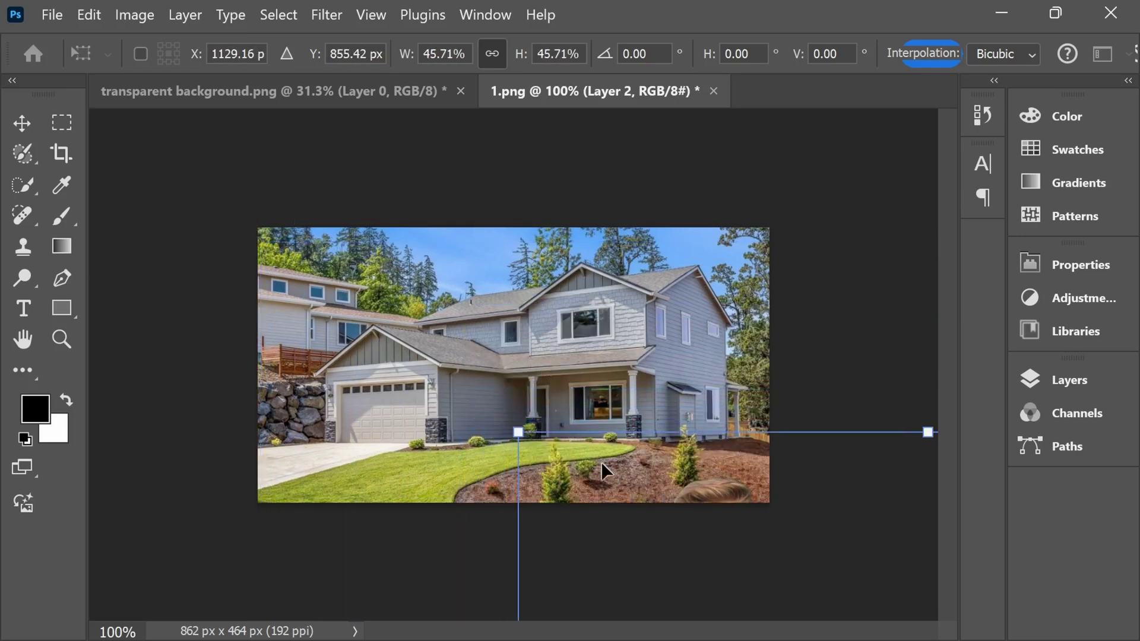
left_click_drag(601, 461, 319, 267)
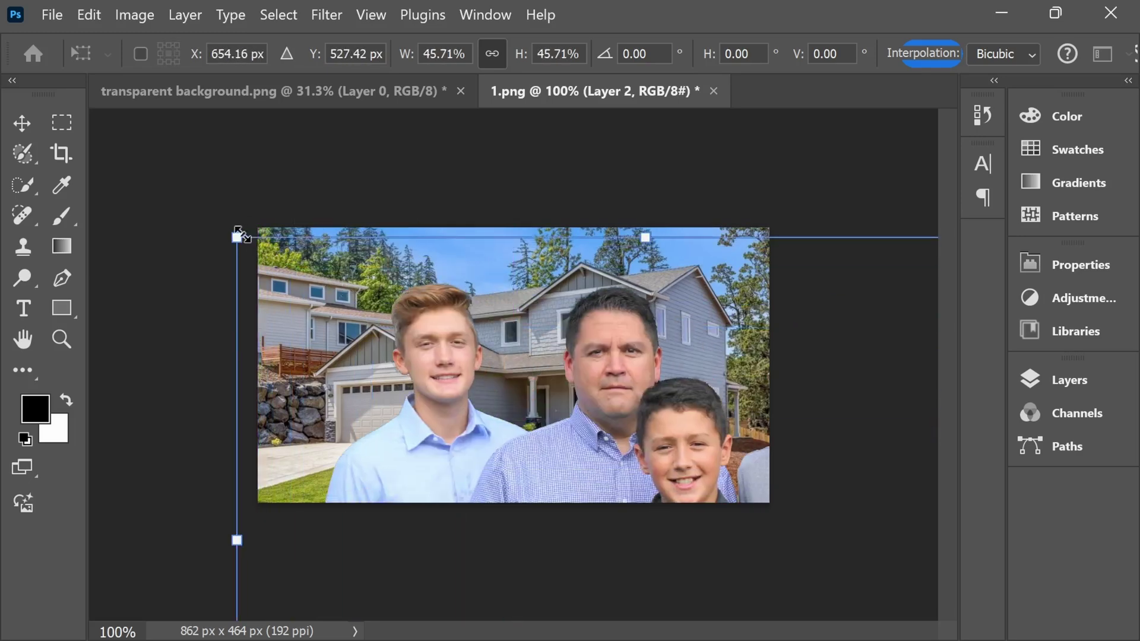
left_click_drag(239, 233, 532, 458)
left_click_drag(634, 476, 352, 326)
left_click_drag(249, 275, 355, 307)
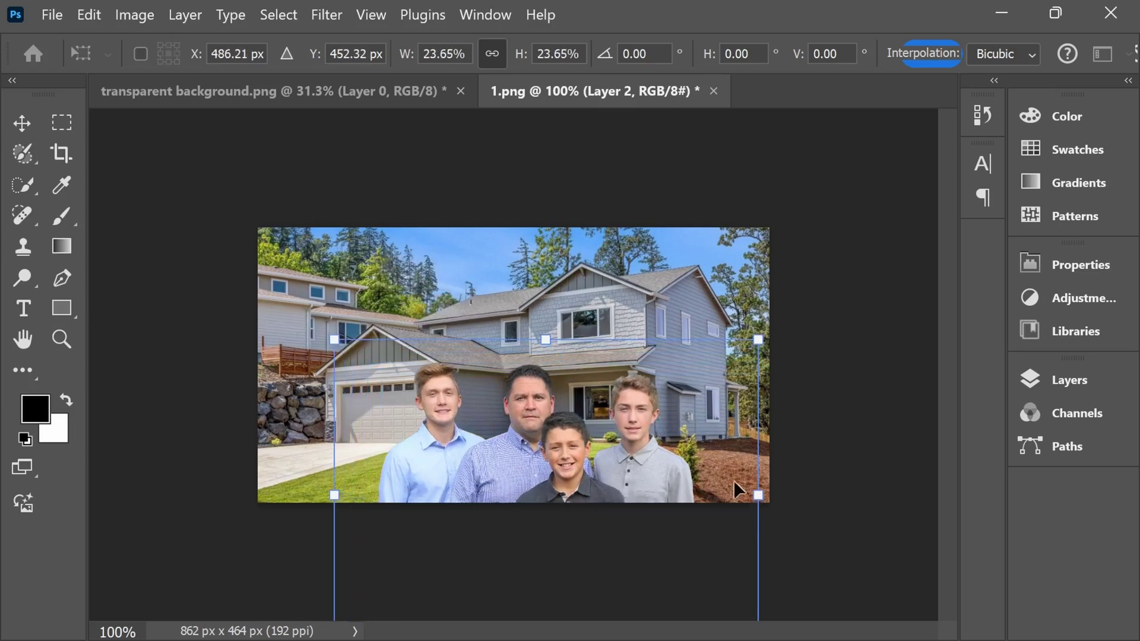
left_click_drag(757, 499, 710, 487)
left_click_drag(596, 456, 491, 399)
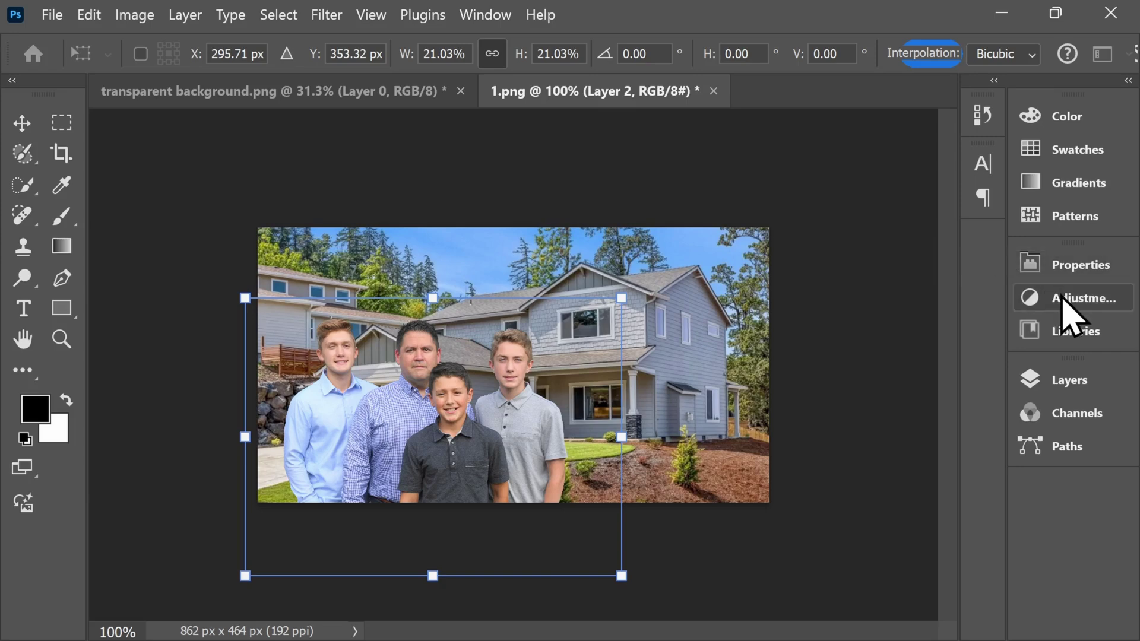
left_click(1062, 300)
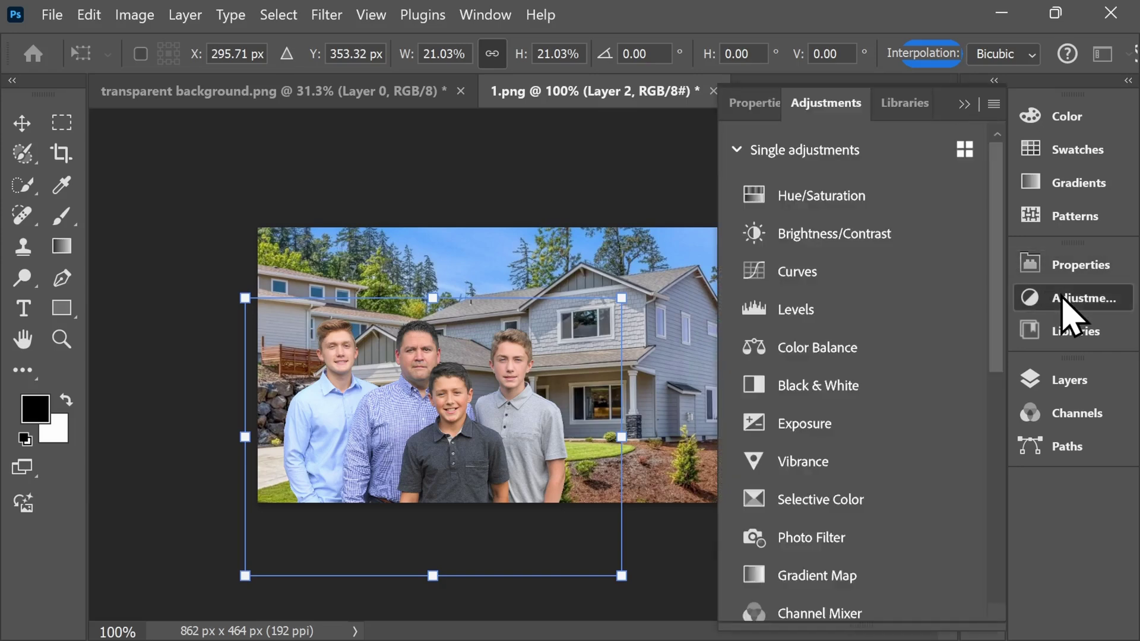